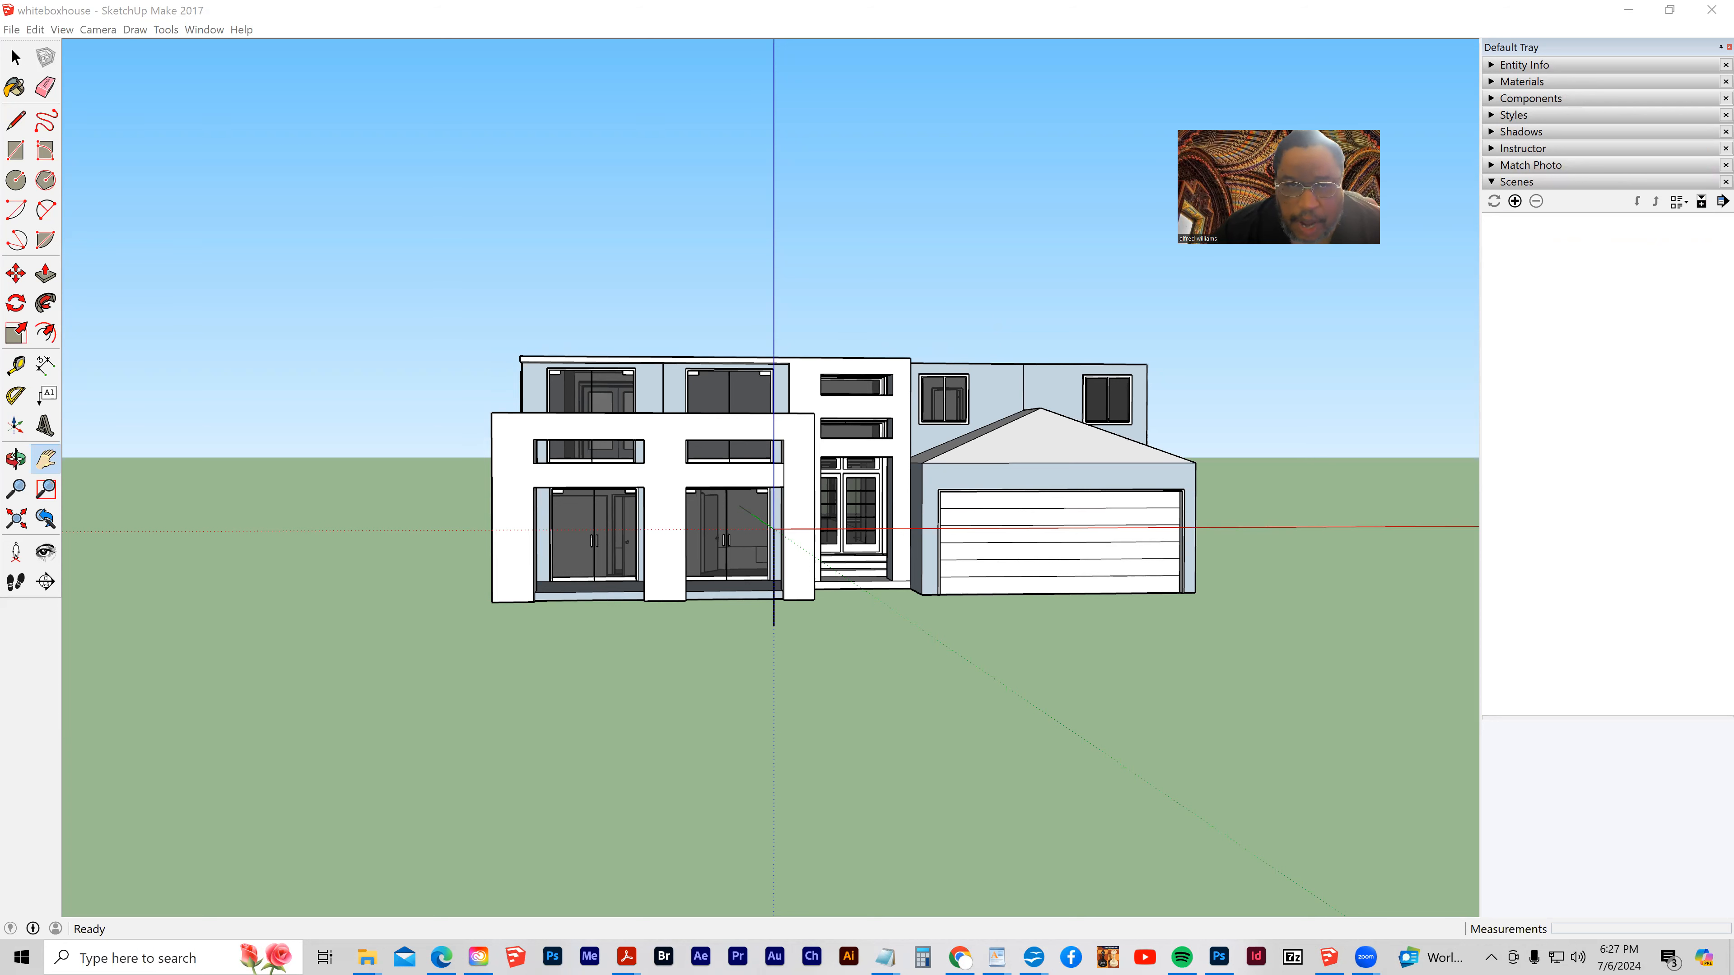
{"action": "left_click", "coordinate": [197, 30]}
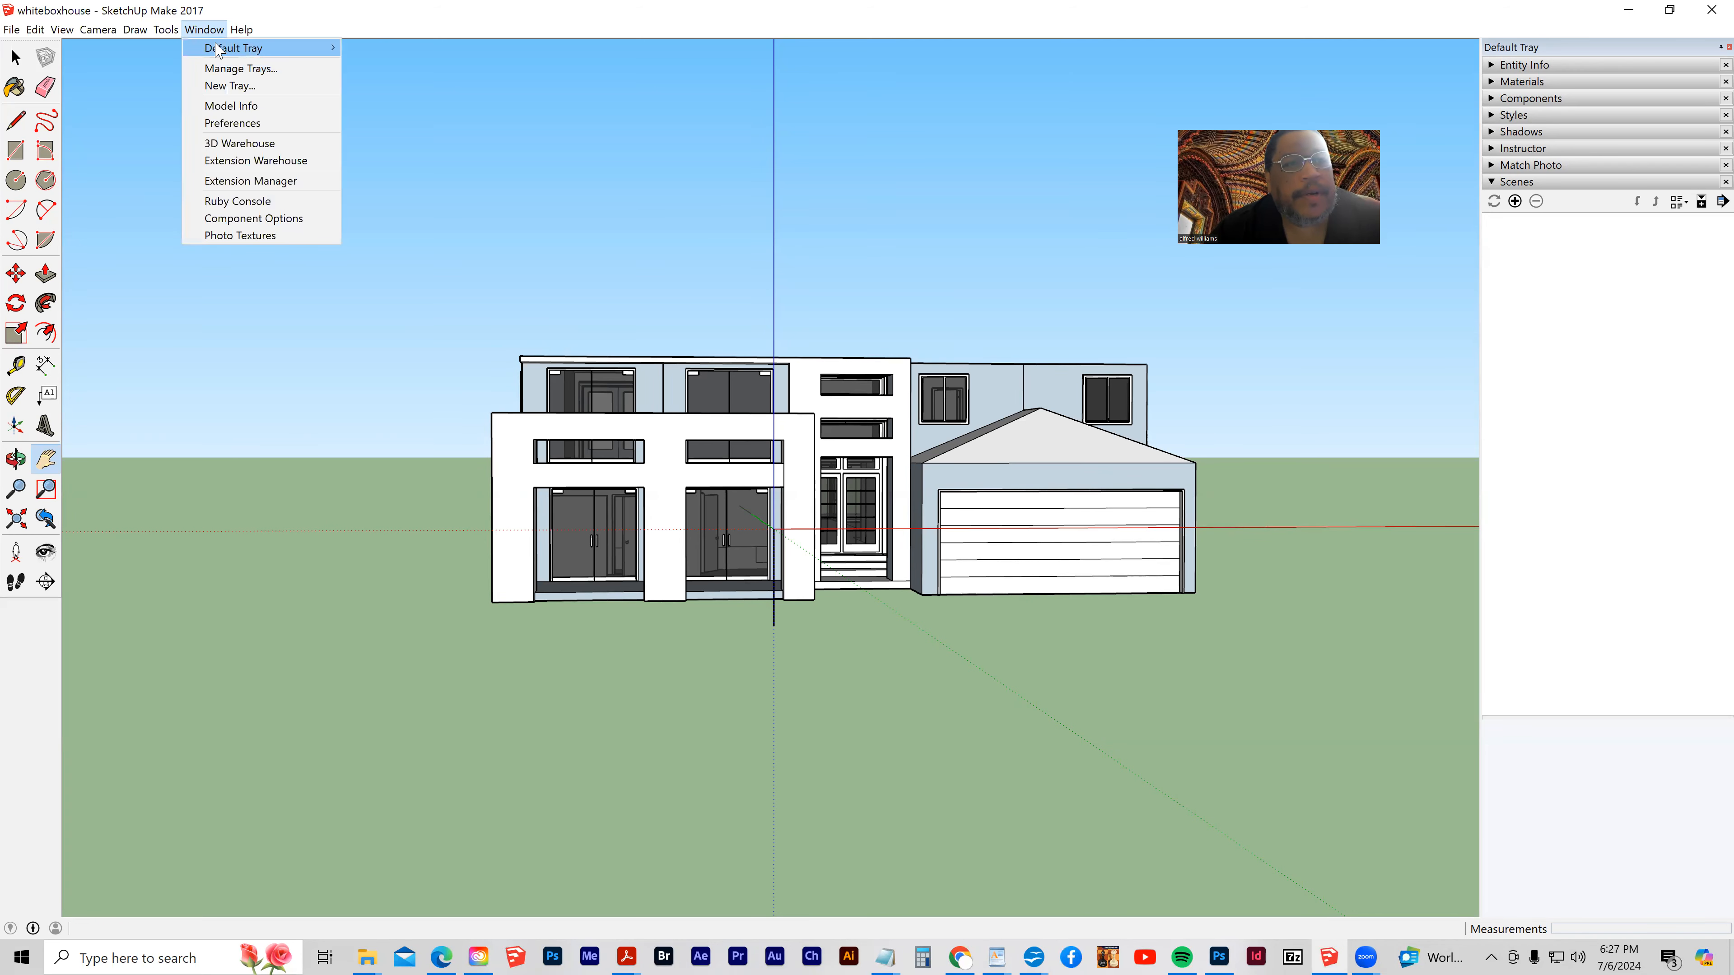
{"action": "mouse_move", "coordinate": [219, 49]}
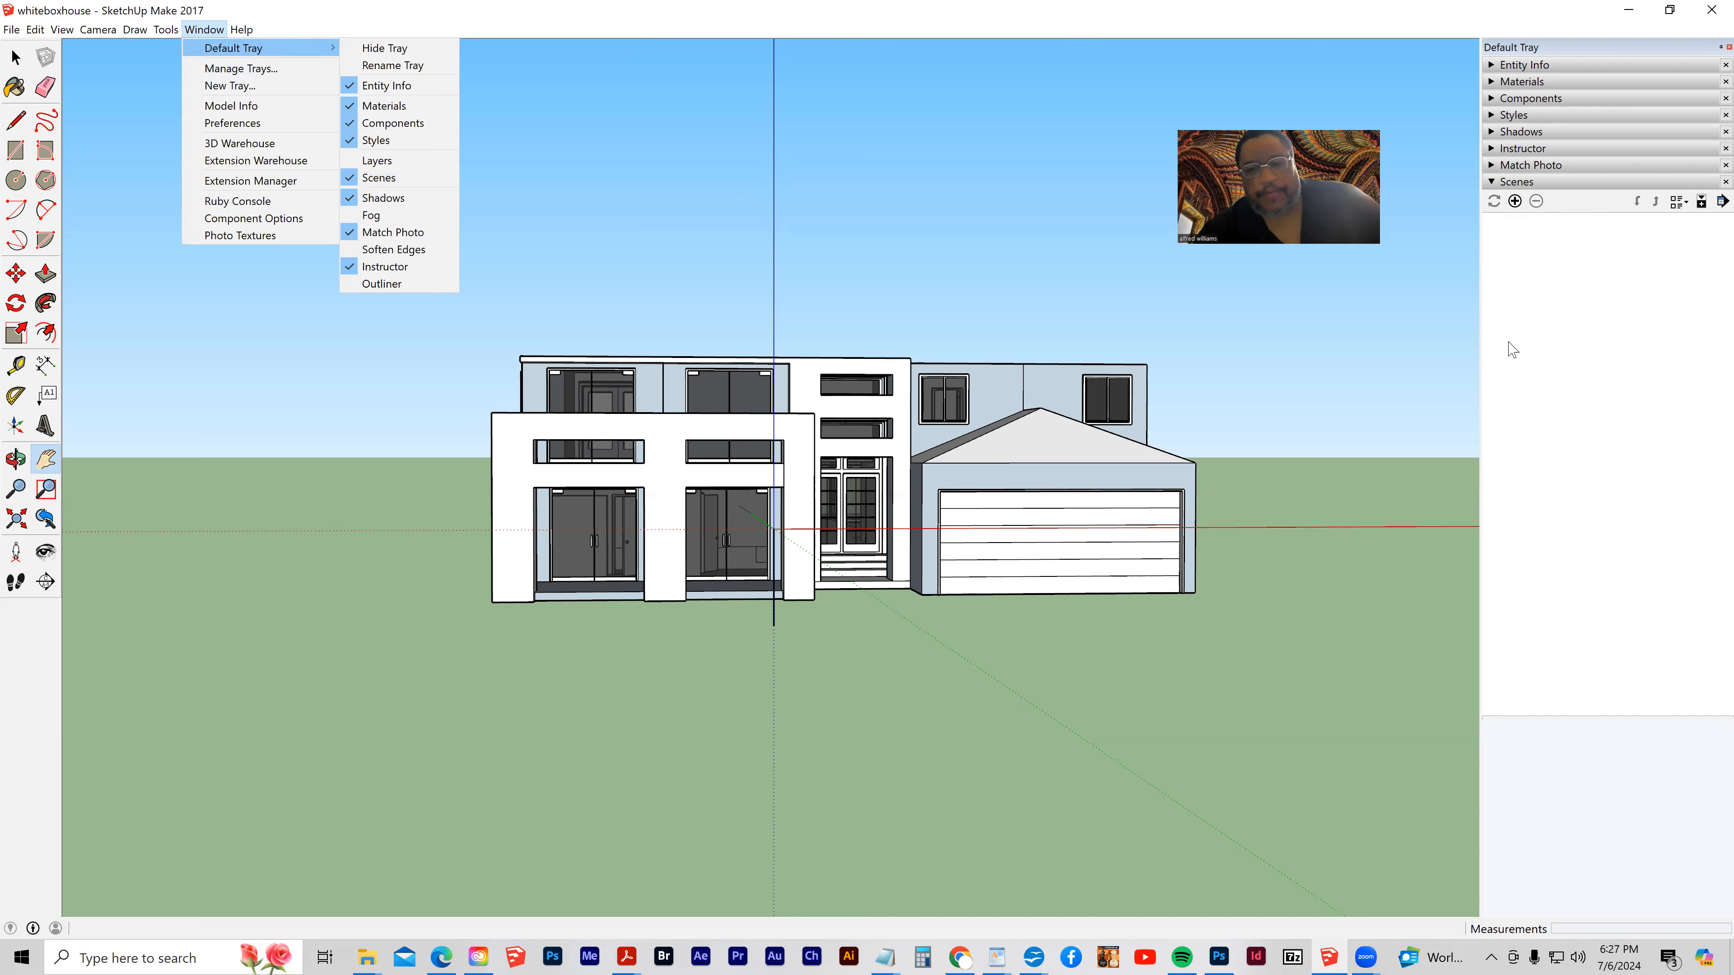
{"action": "left_click", "coordinate": [1708, 477]}
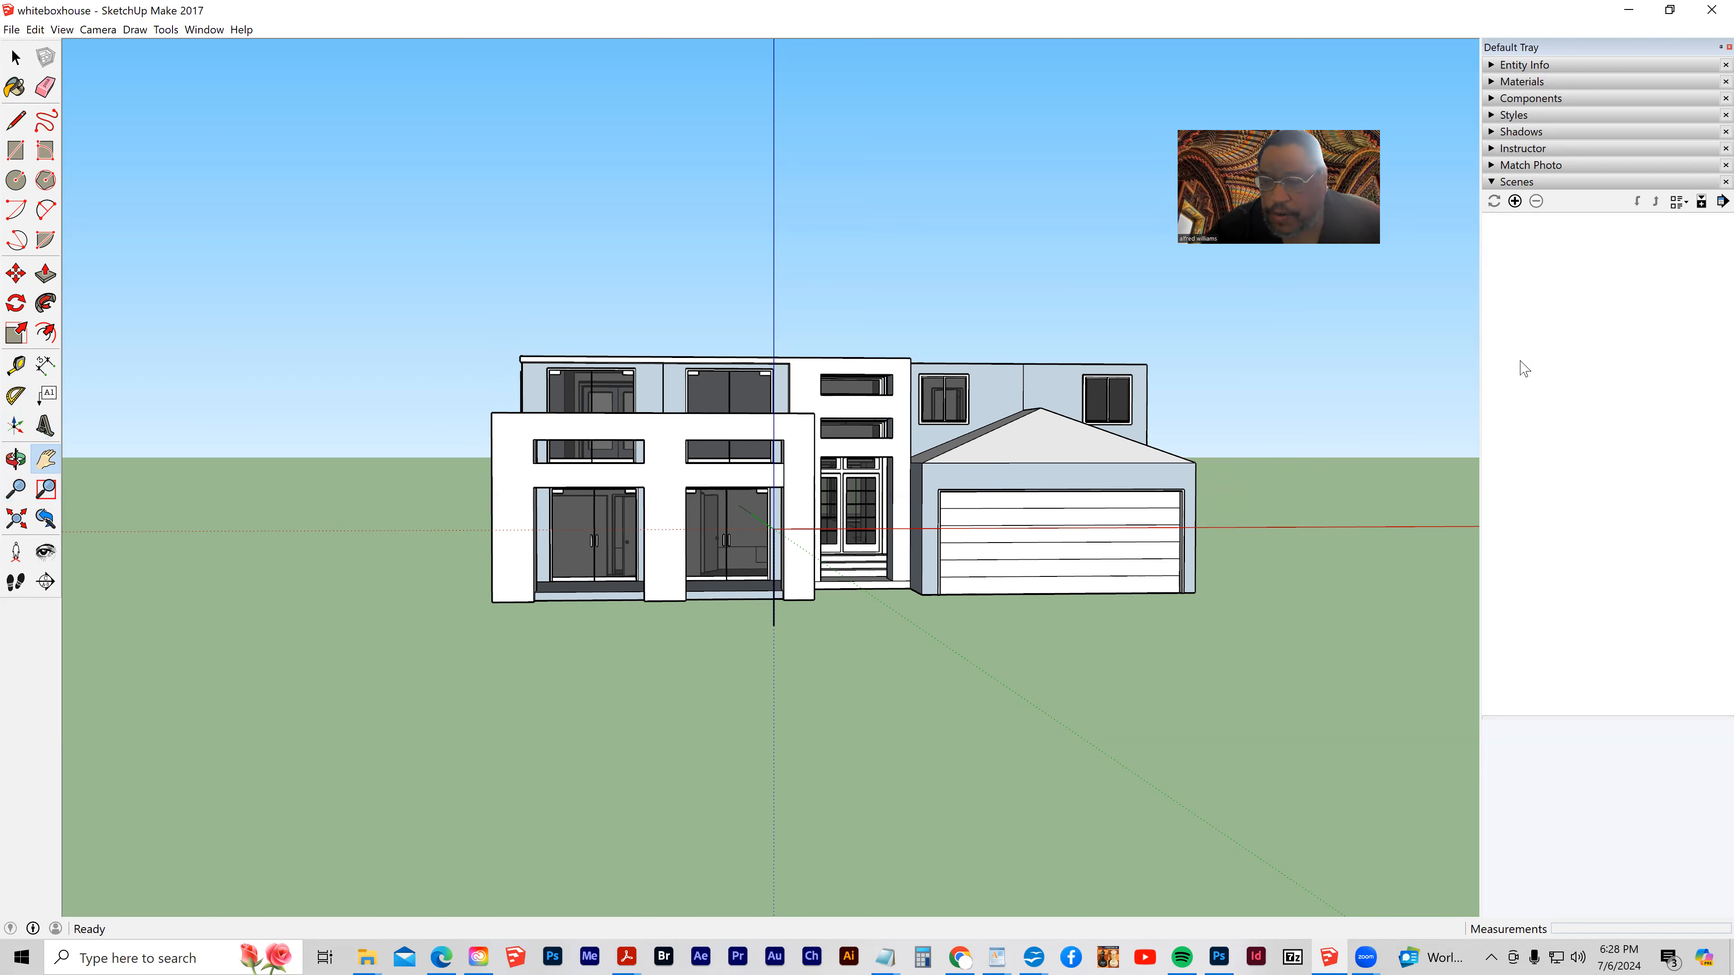
- Add one scene of the house's front view and a second scene of its left front corner
{"action": "left_click", "coordinate": [1514, 201]}
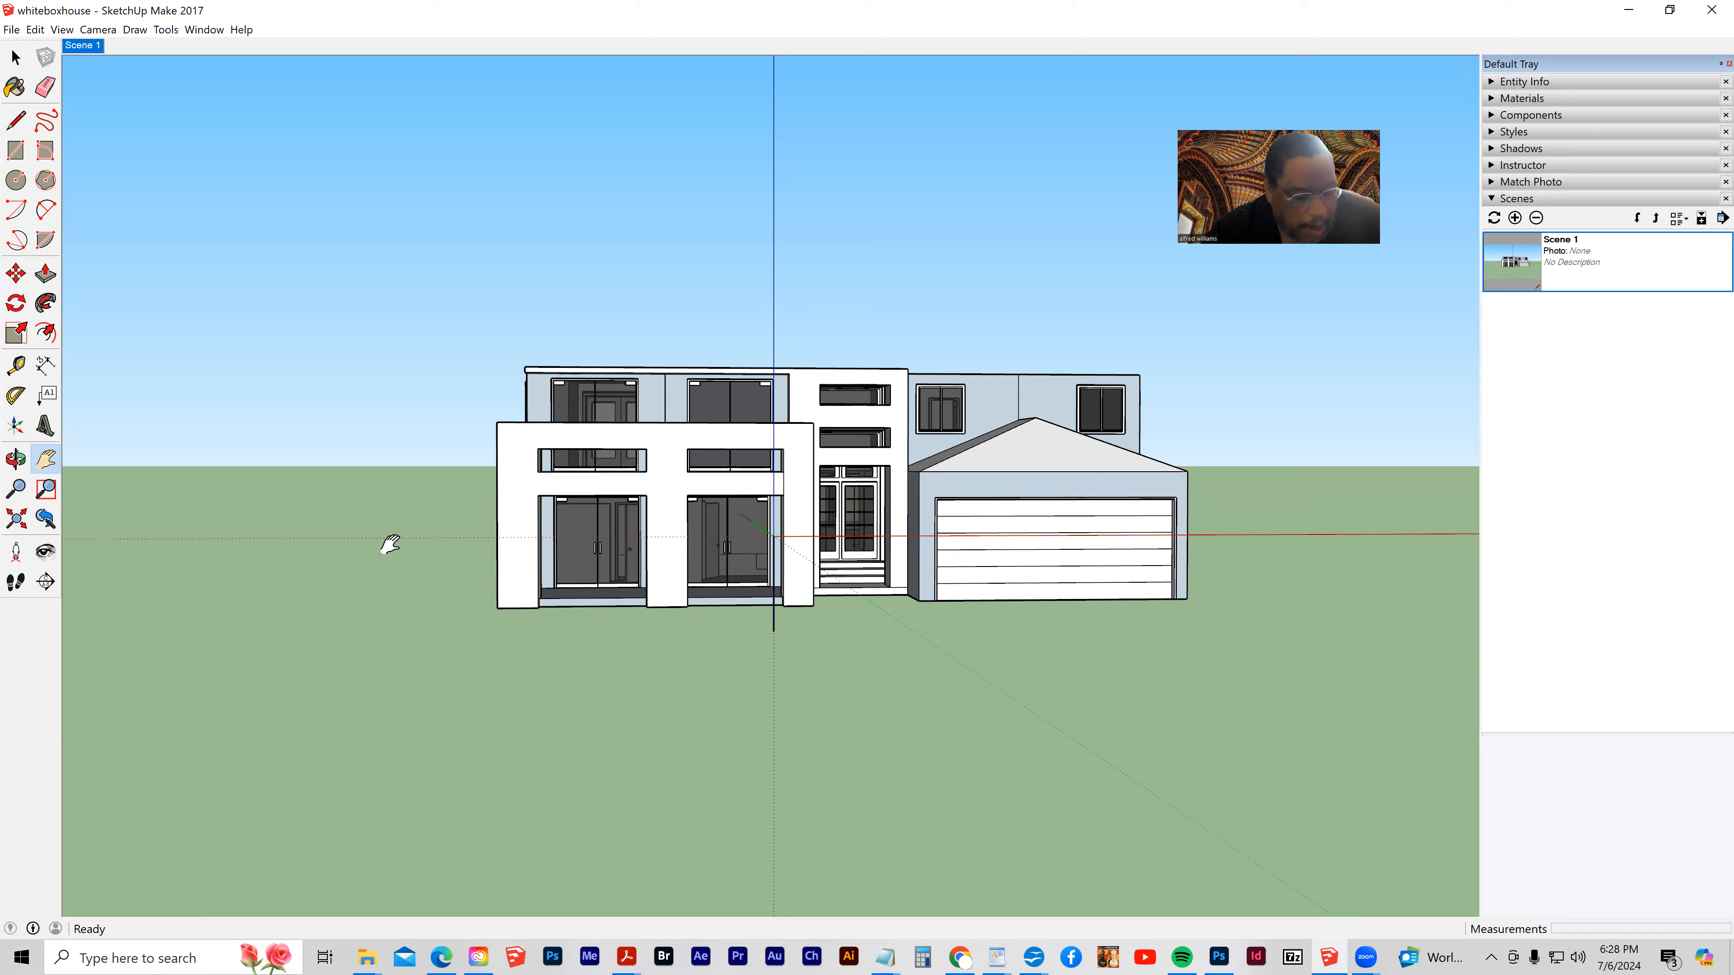
{"action": "key", "text": "o"}
{"action": "left_click_drag", "start_coordinate": [387, 547], "coordinate": [844, 576]}
{"action": "key", "text": "h"}
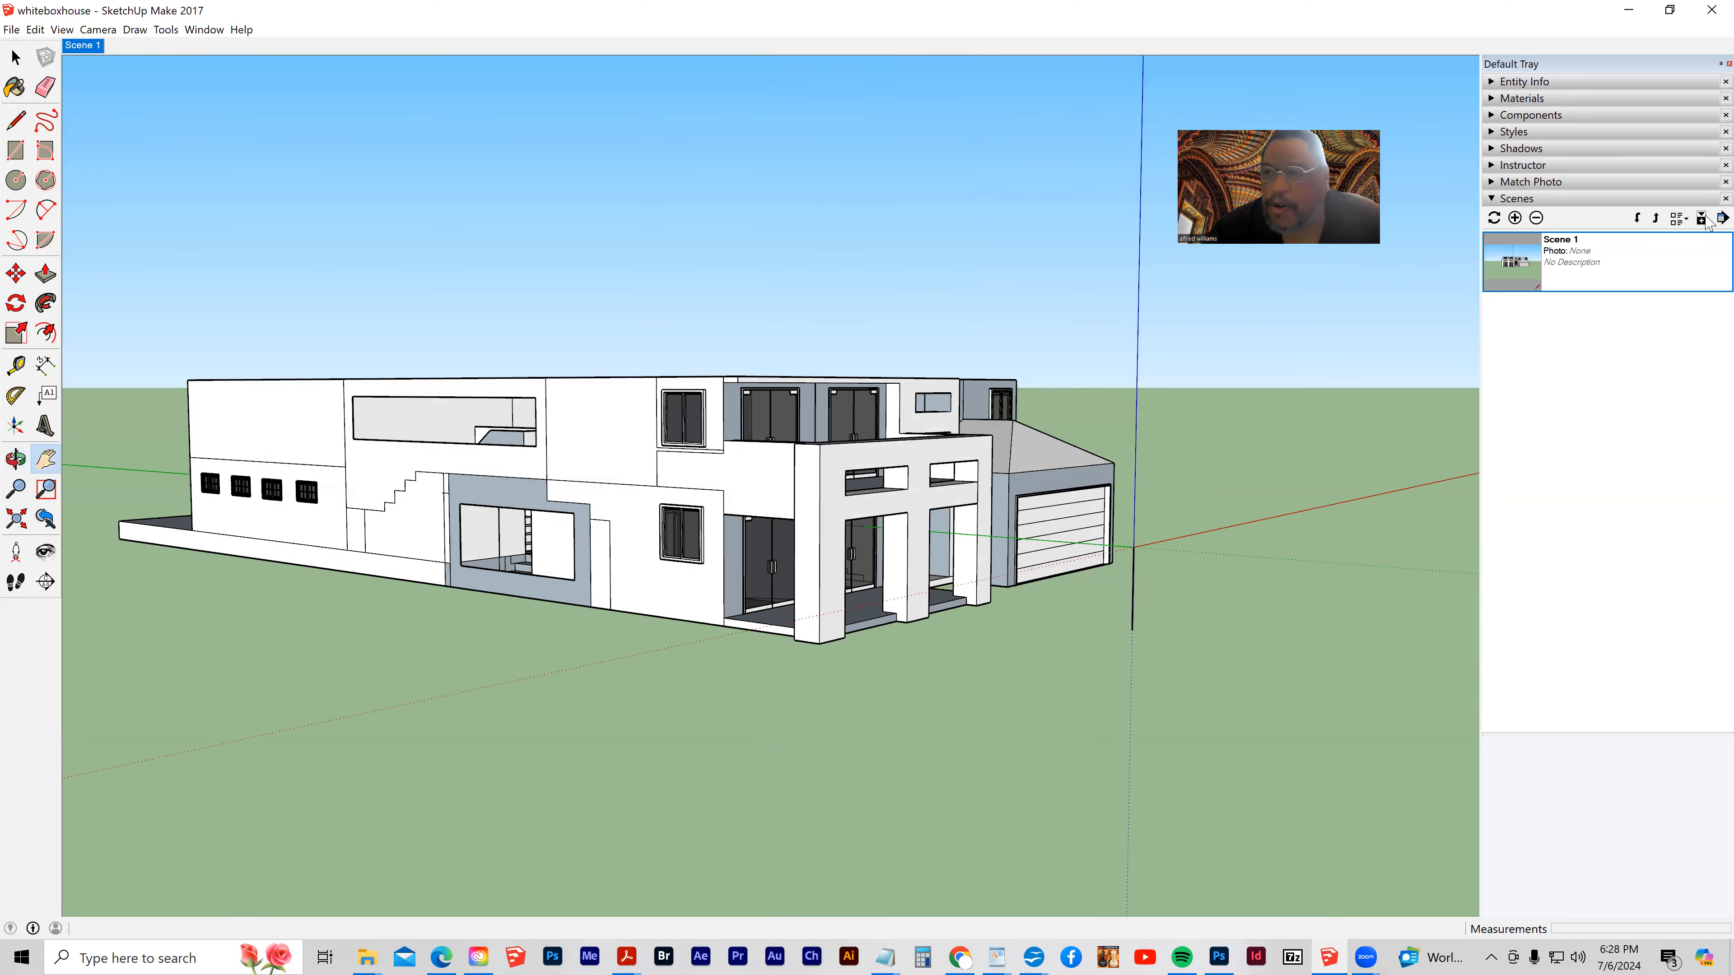
{"action": "left_click", "coordinate": [1515, 218]}
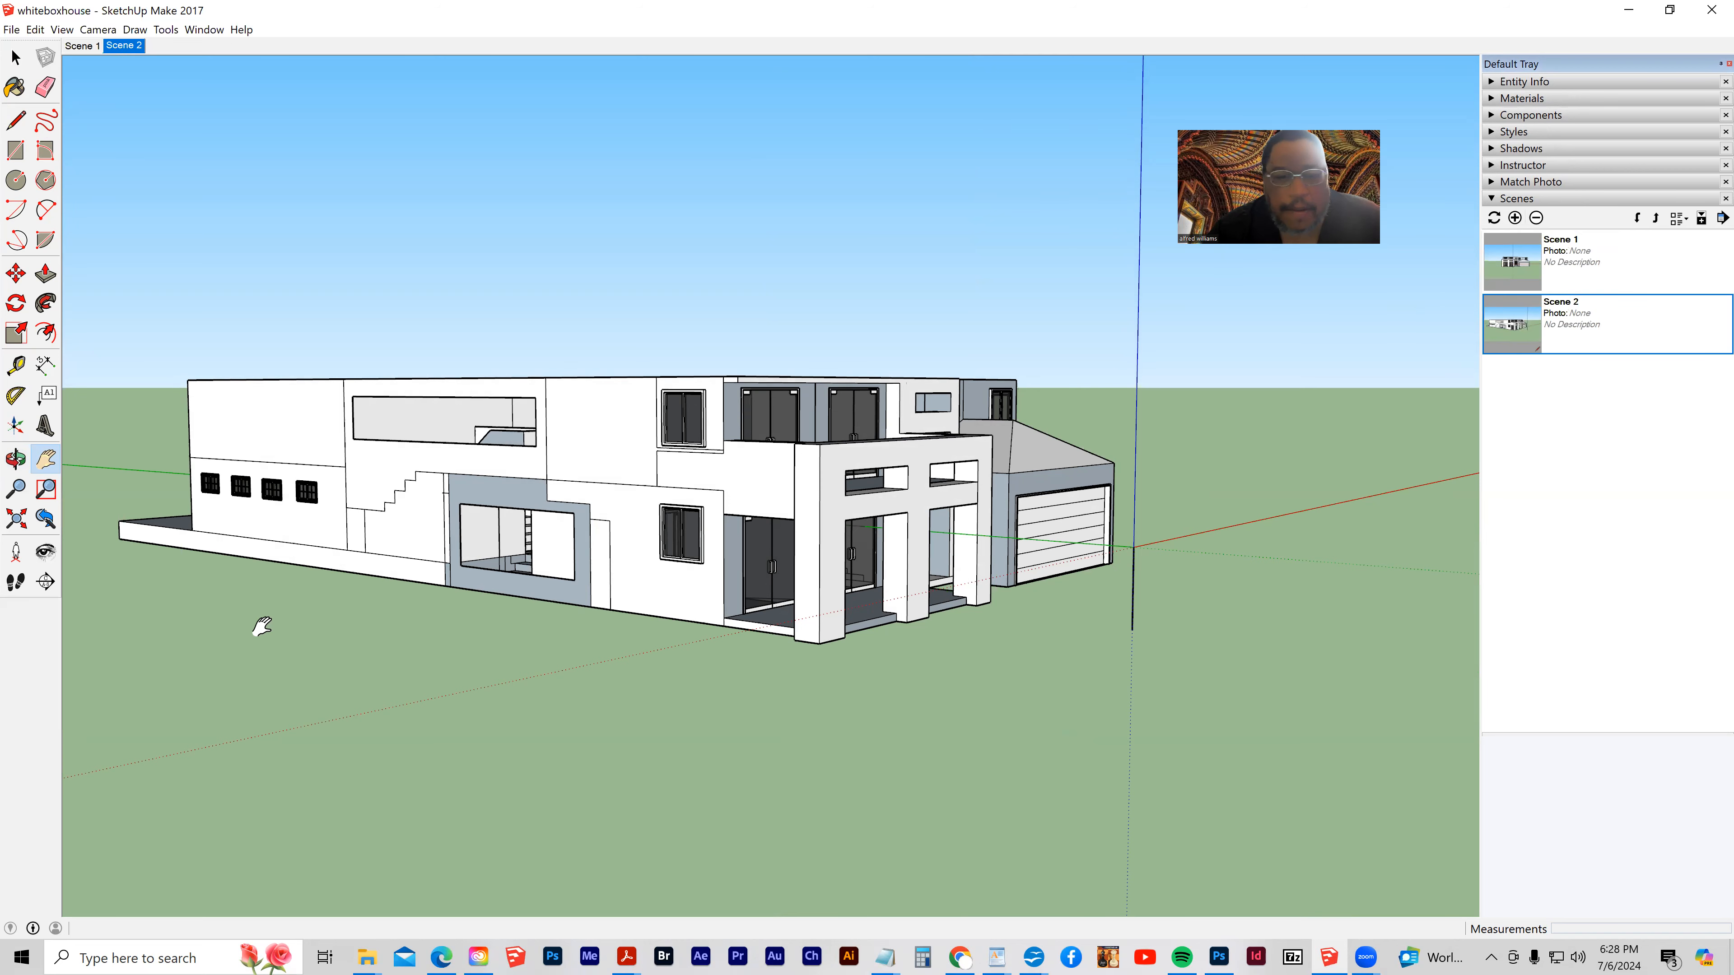
- Add two scenes of the house's left side, one at the front part and one at the rear part with the covered patio
{"action": "key", "text": "o"}
{"action": "left_click_drag", "start_coordinate": [298, 592], "coordinate": [642, 580]}
{"action": "key", "text": "h"}
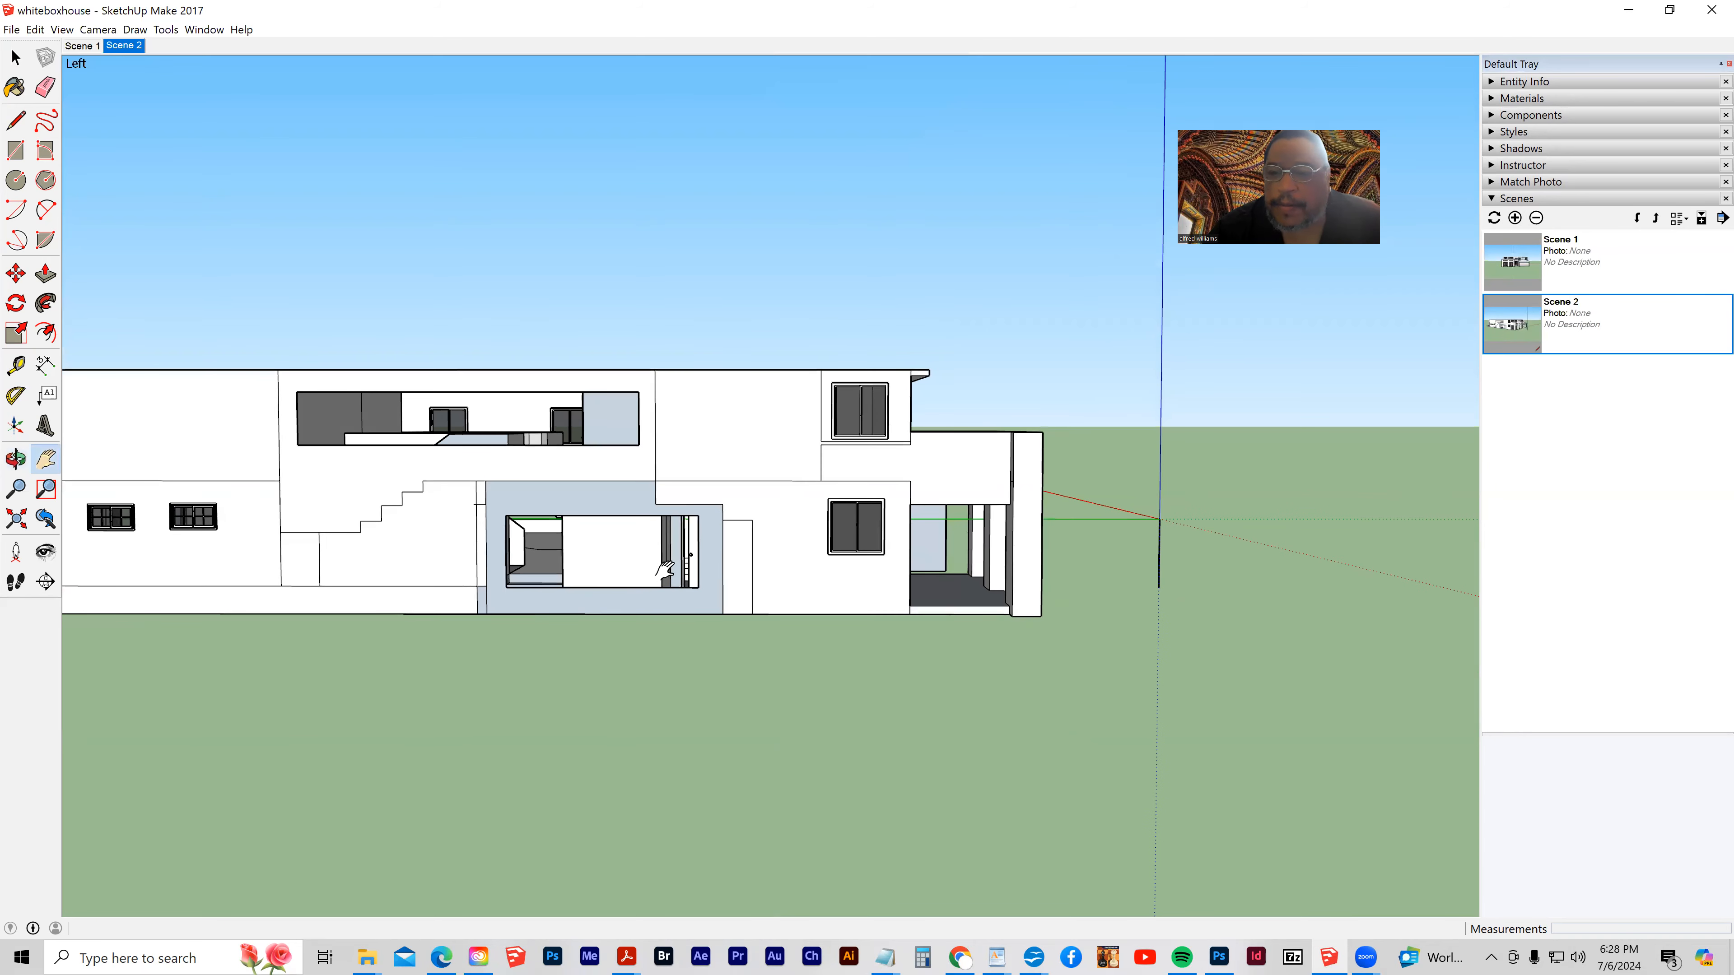
{"action": "left_click", "coordinate": [1514, 218]}
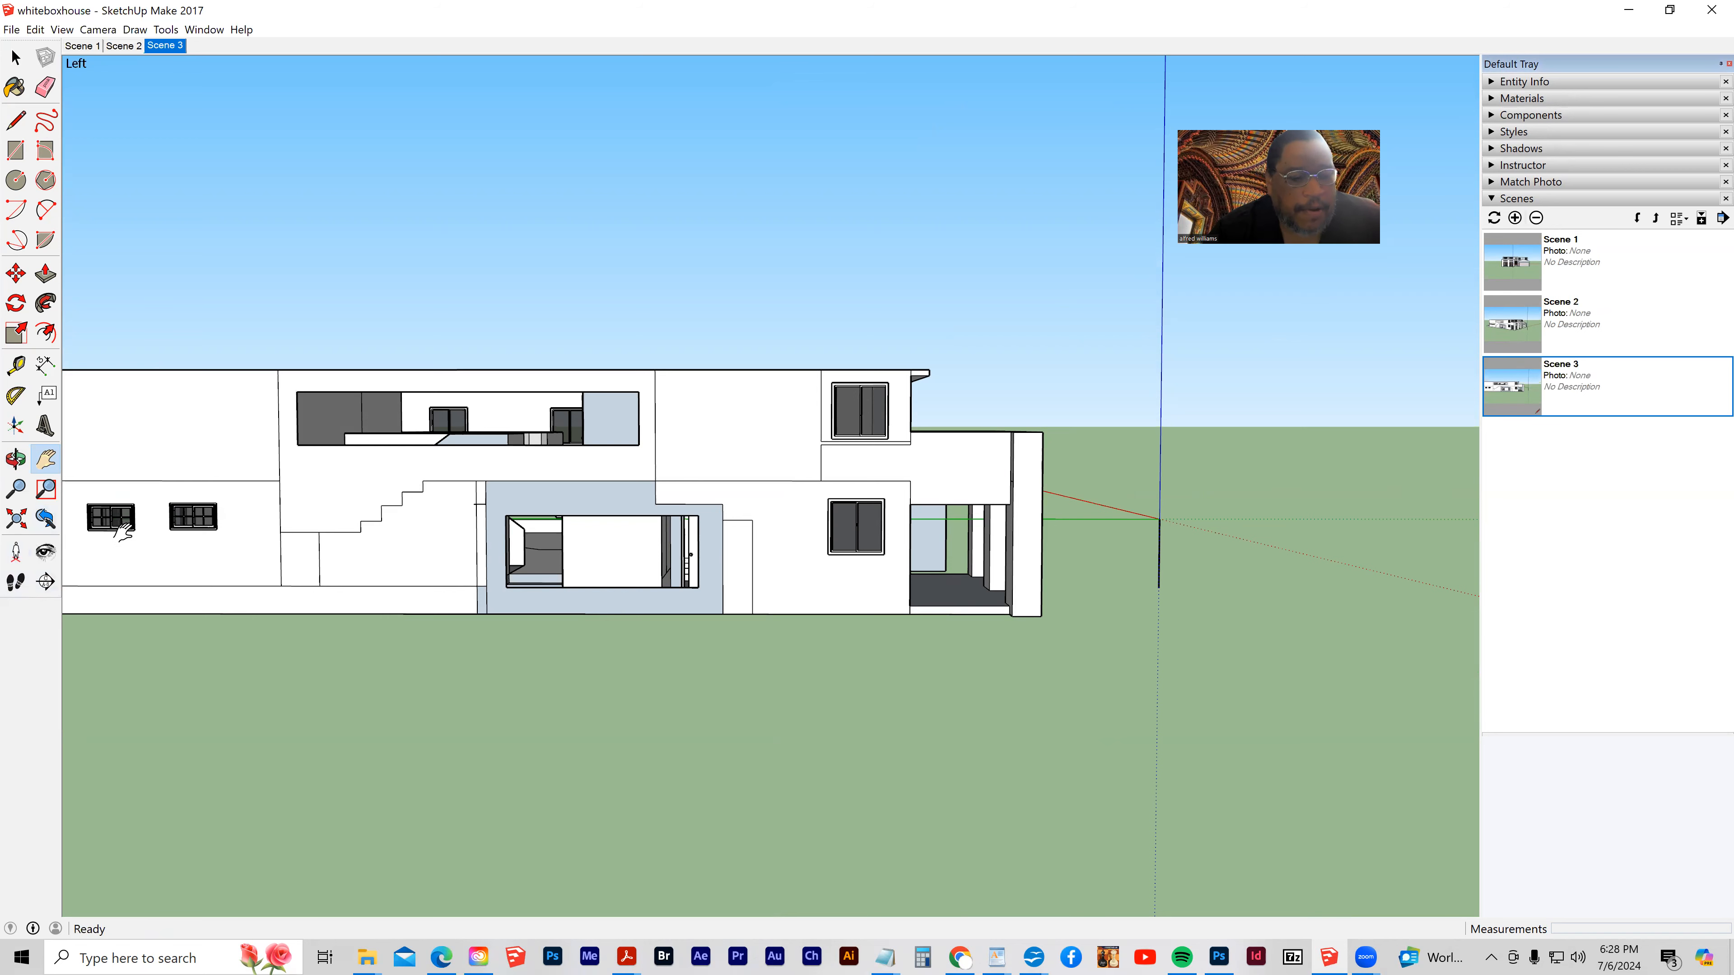
{"action": "left_click_drag", "start_coordinate": [136, 525], "coordinate": [859, 530]}
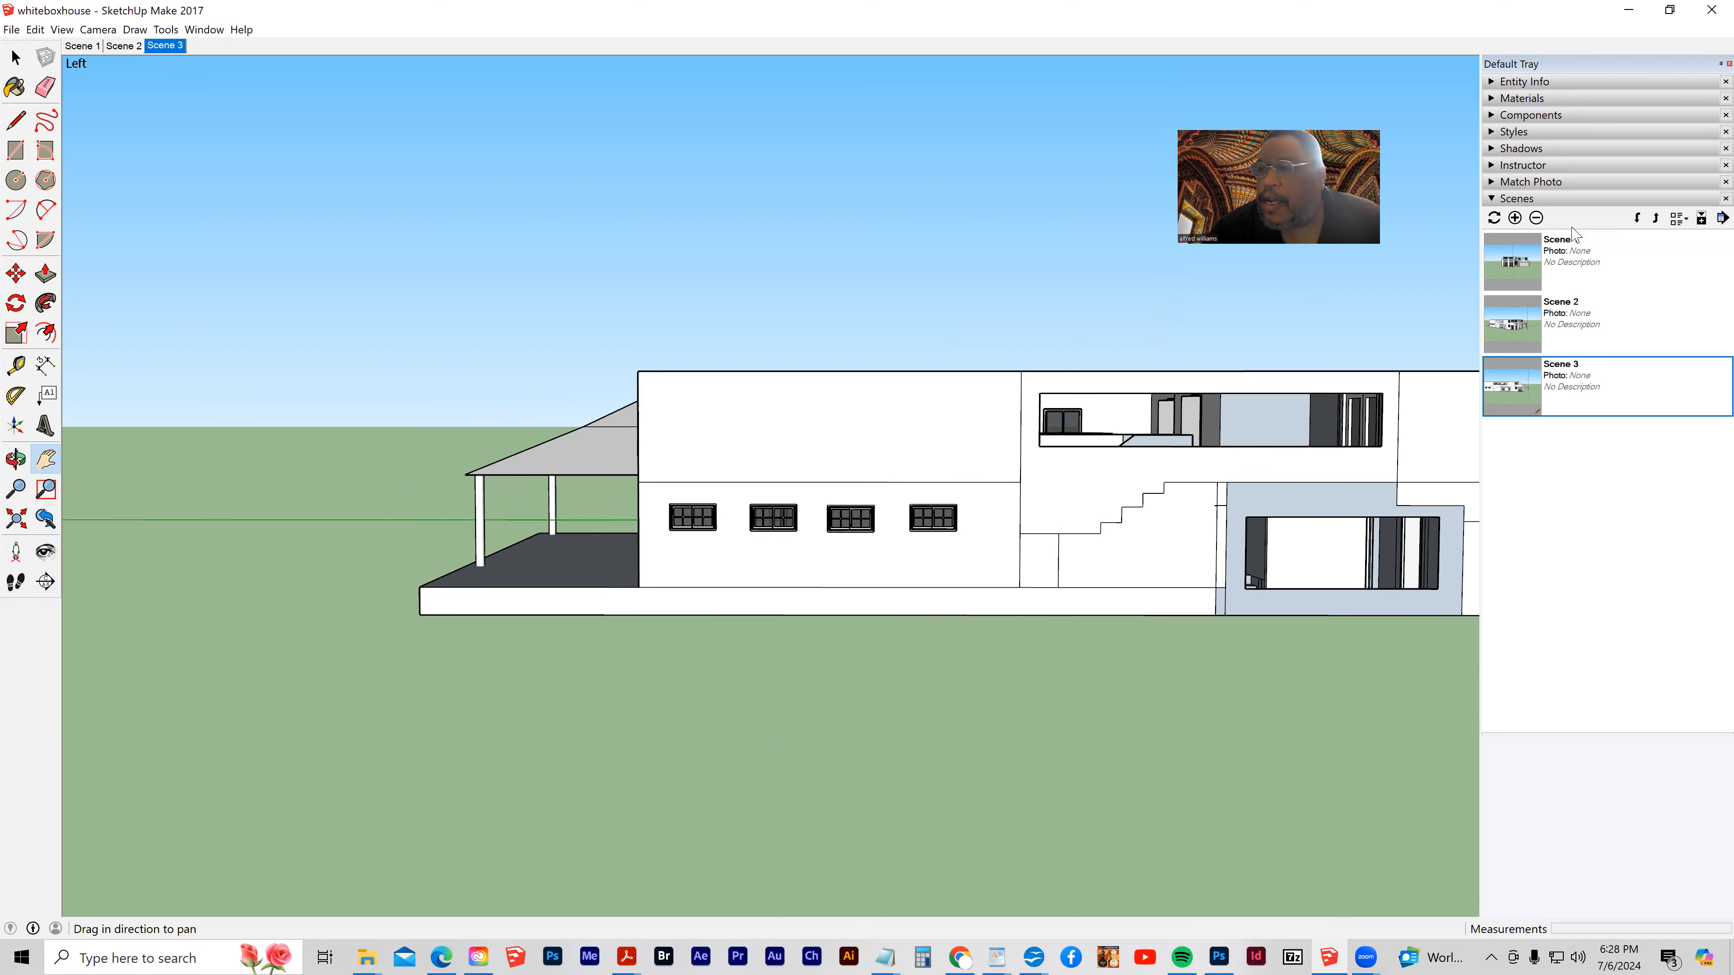
{"action": "left_click", "coordinate": [1514, 218]}
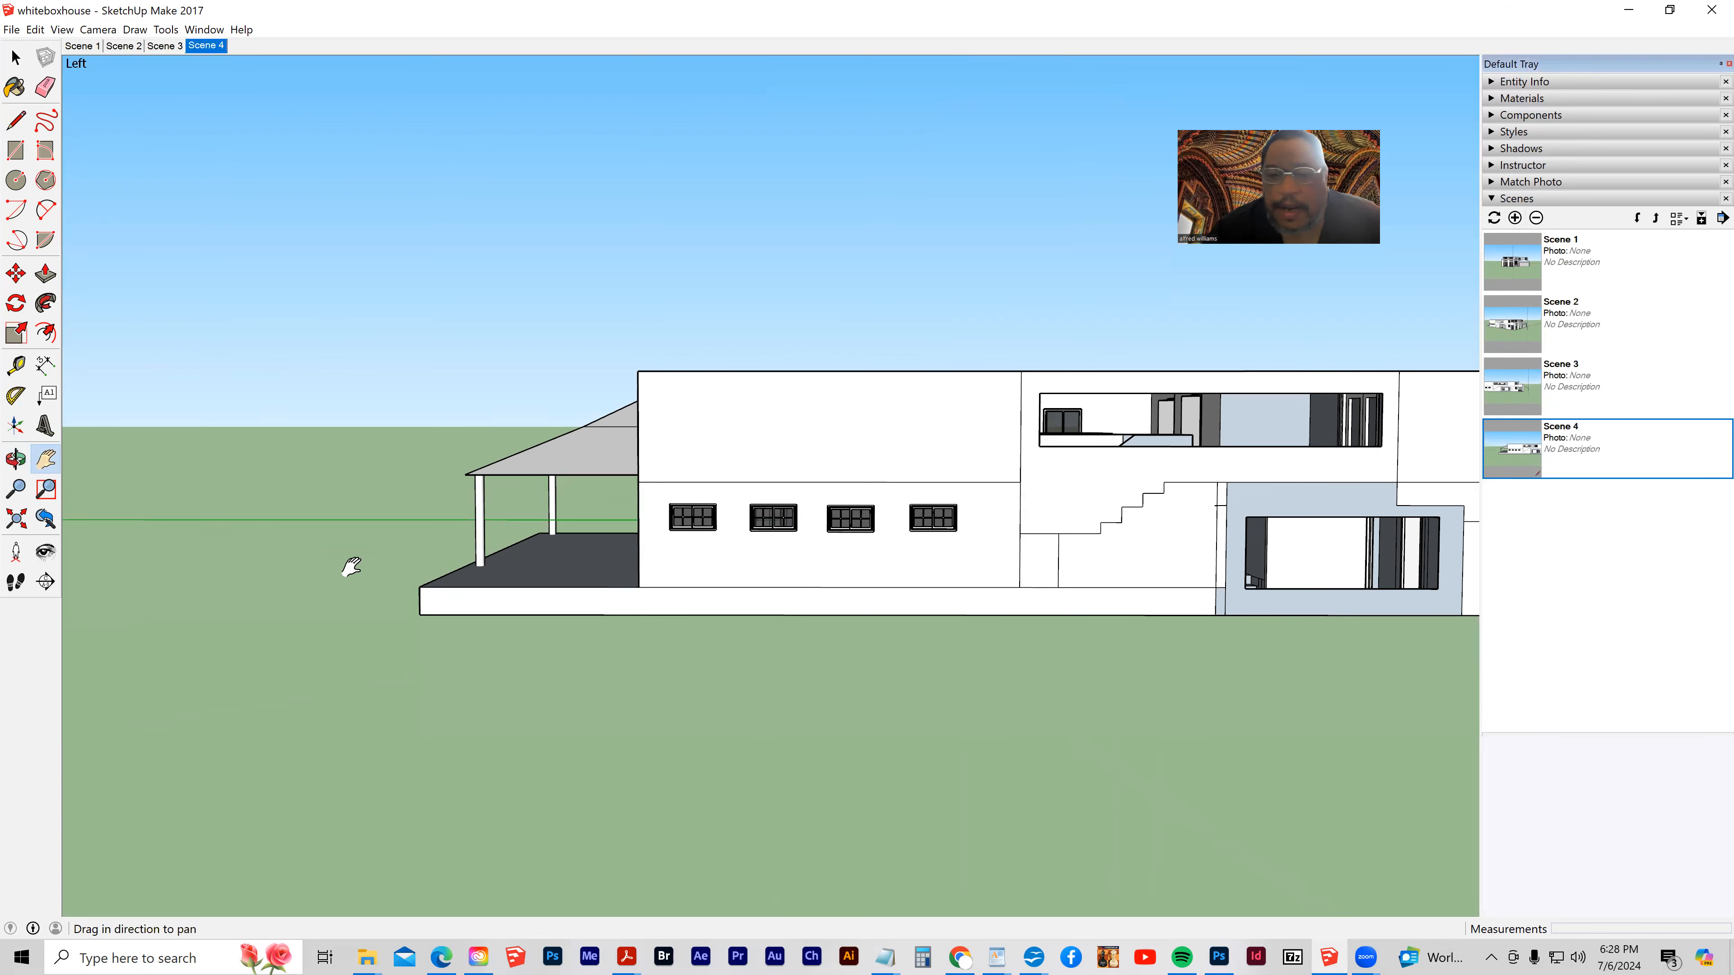
- Add a fifth scene showing the rear of the house with the covered patio
{"action": "key", "text": "o"}
{"action": "left_click_drag", "start_coordinate": [321, 542], "coordinate": [1197, 542]}
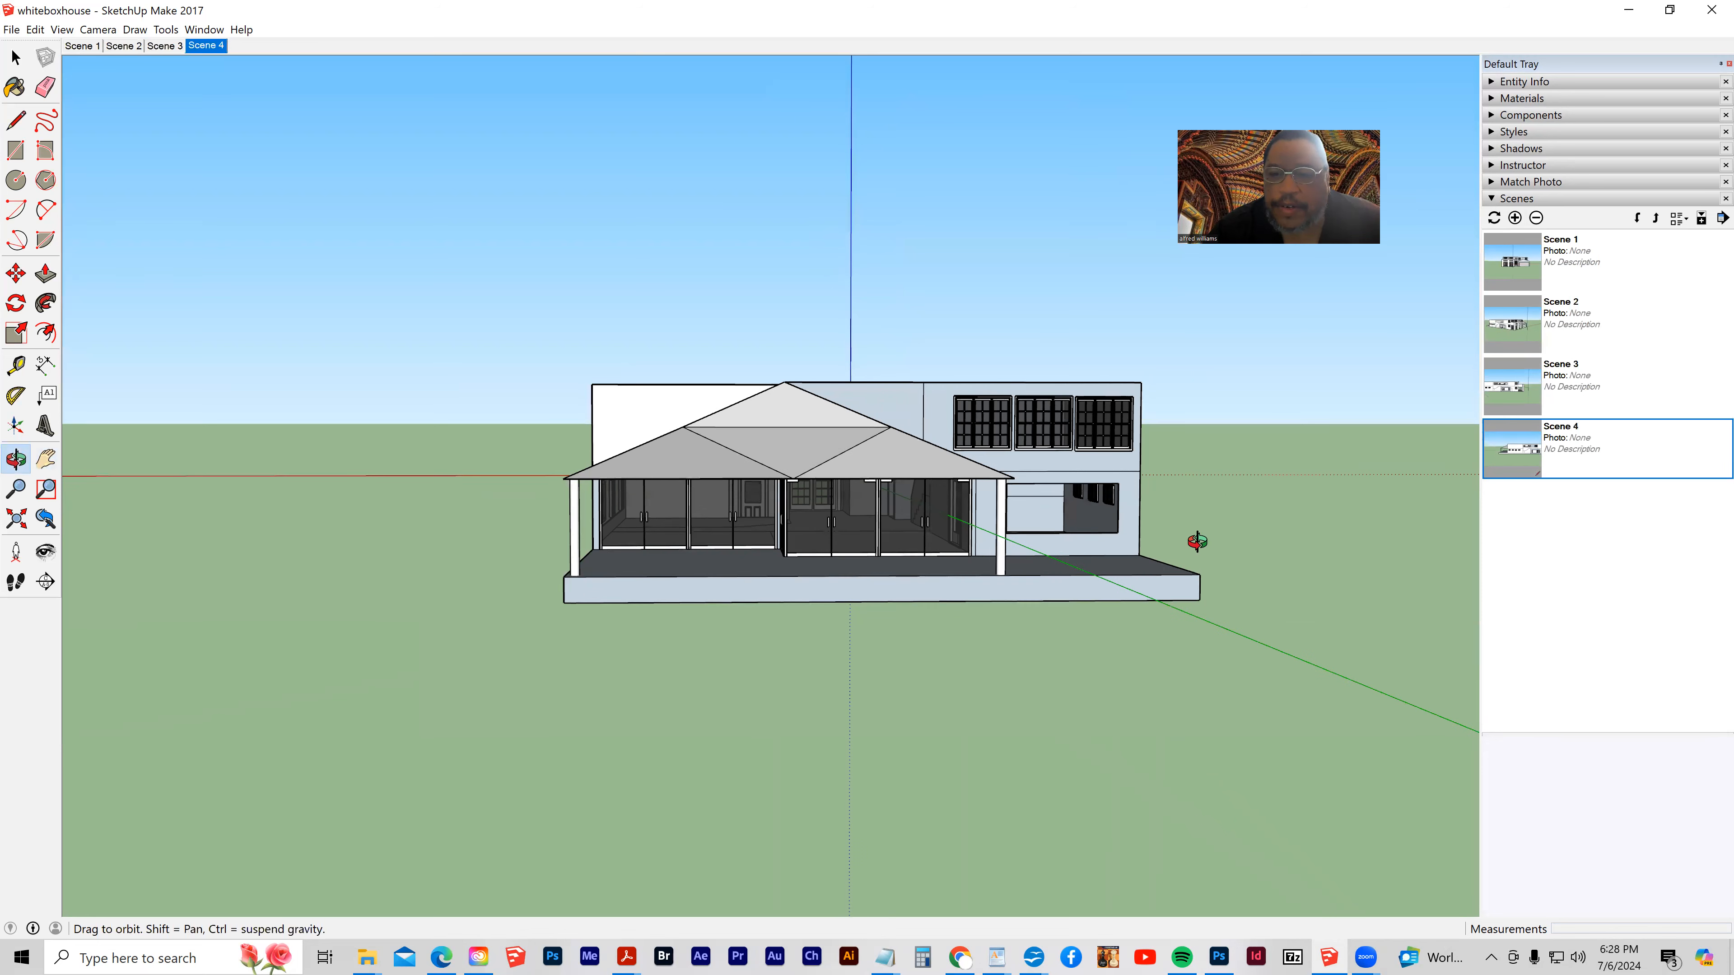
{"action": "key", "text": "h"}
{"action": "left_click", "coordinate": [1515, 218]}
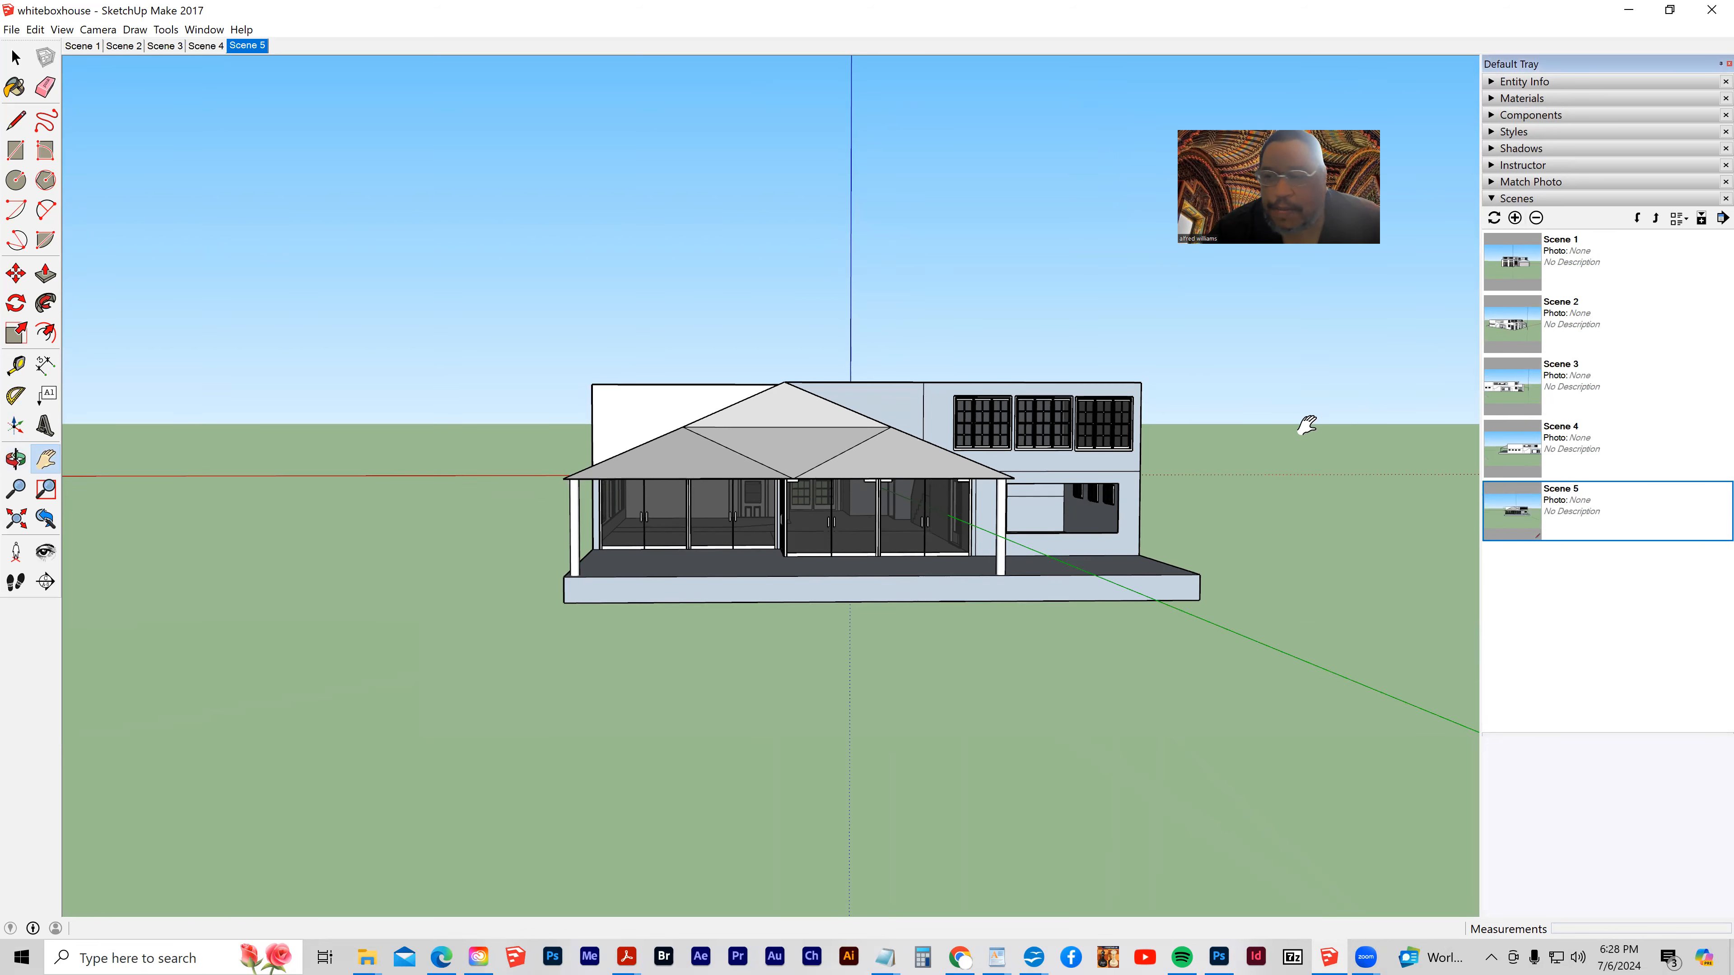
{"action": "left_click", "coordinate": [11, 29]}
{"action": "left_click", "coordinate": [20, 67]}
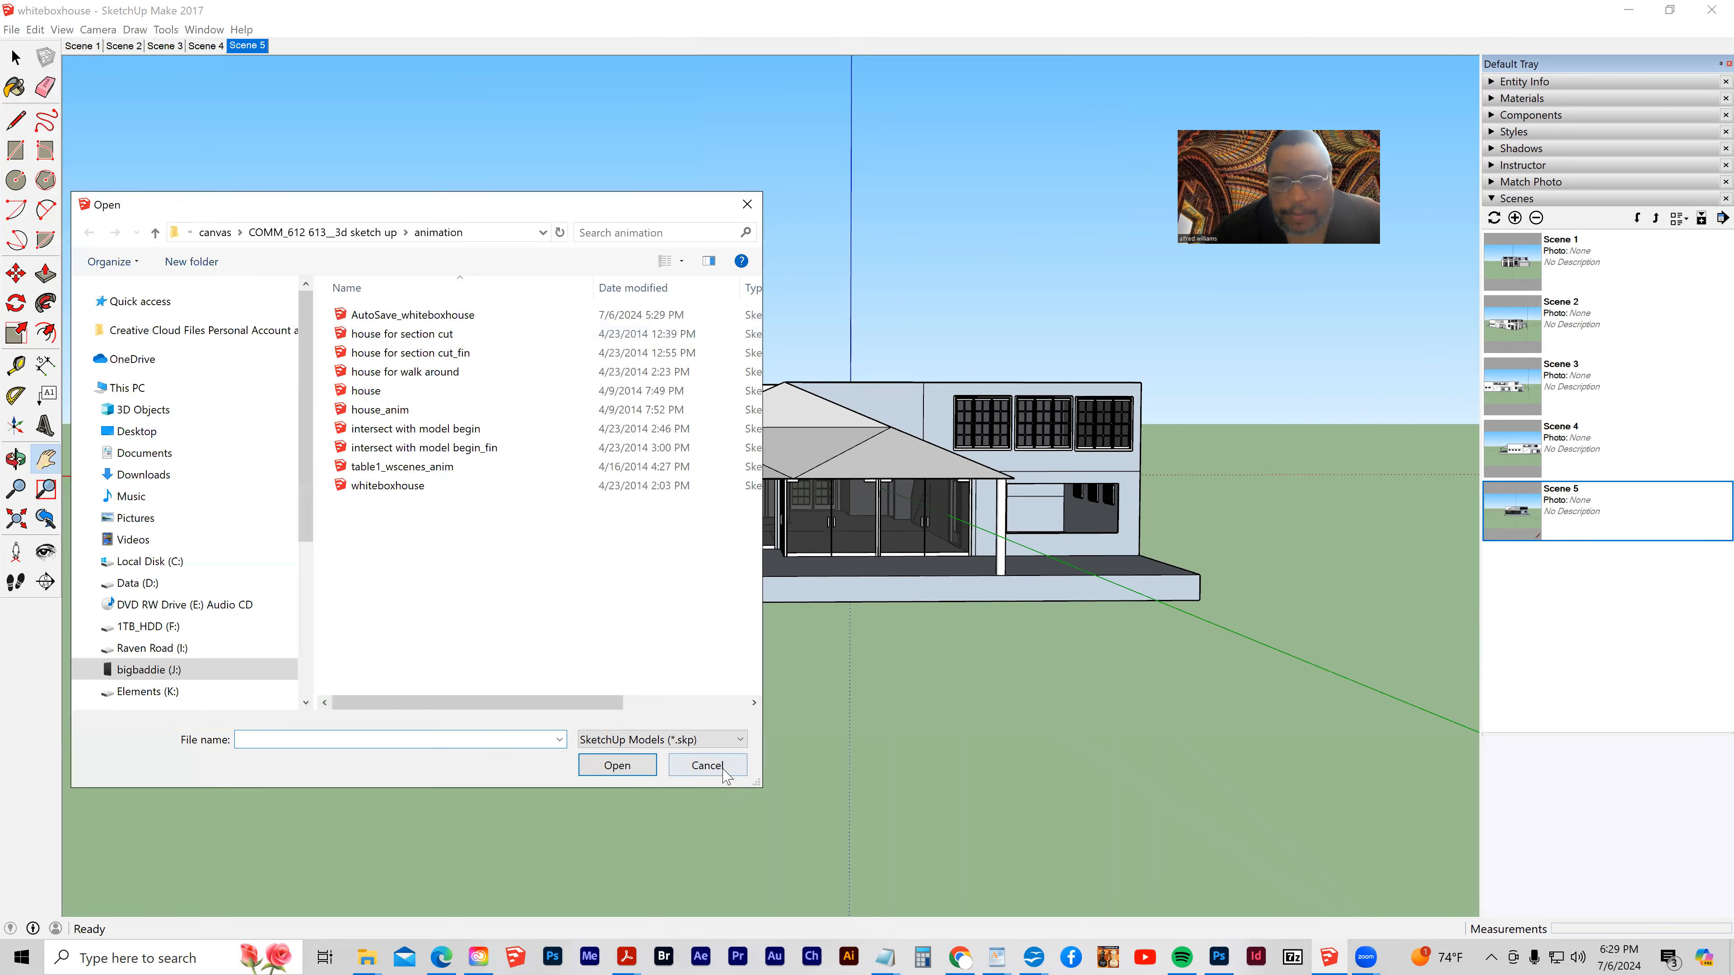
{"action": "left_click", "coordinate": [707, 765]}
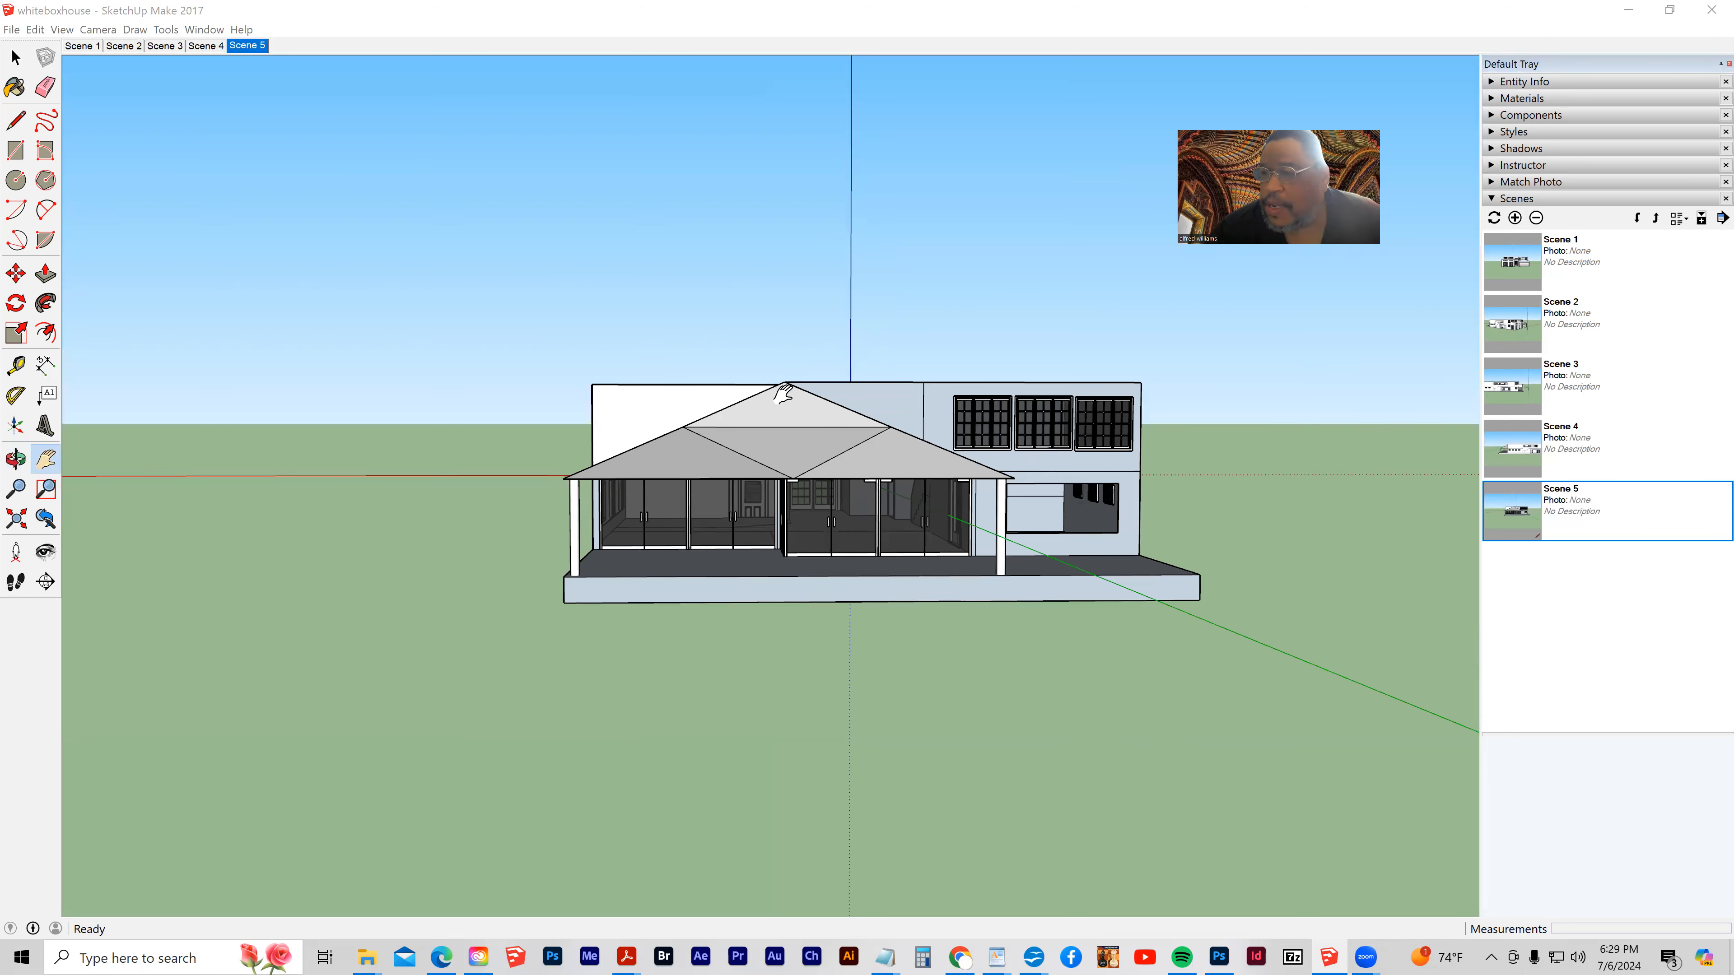
- View Scenes 1 through 5 one after another and play the scene animation
{"action": "left_click", "coordinate": [1555, 467]}
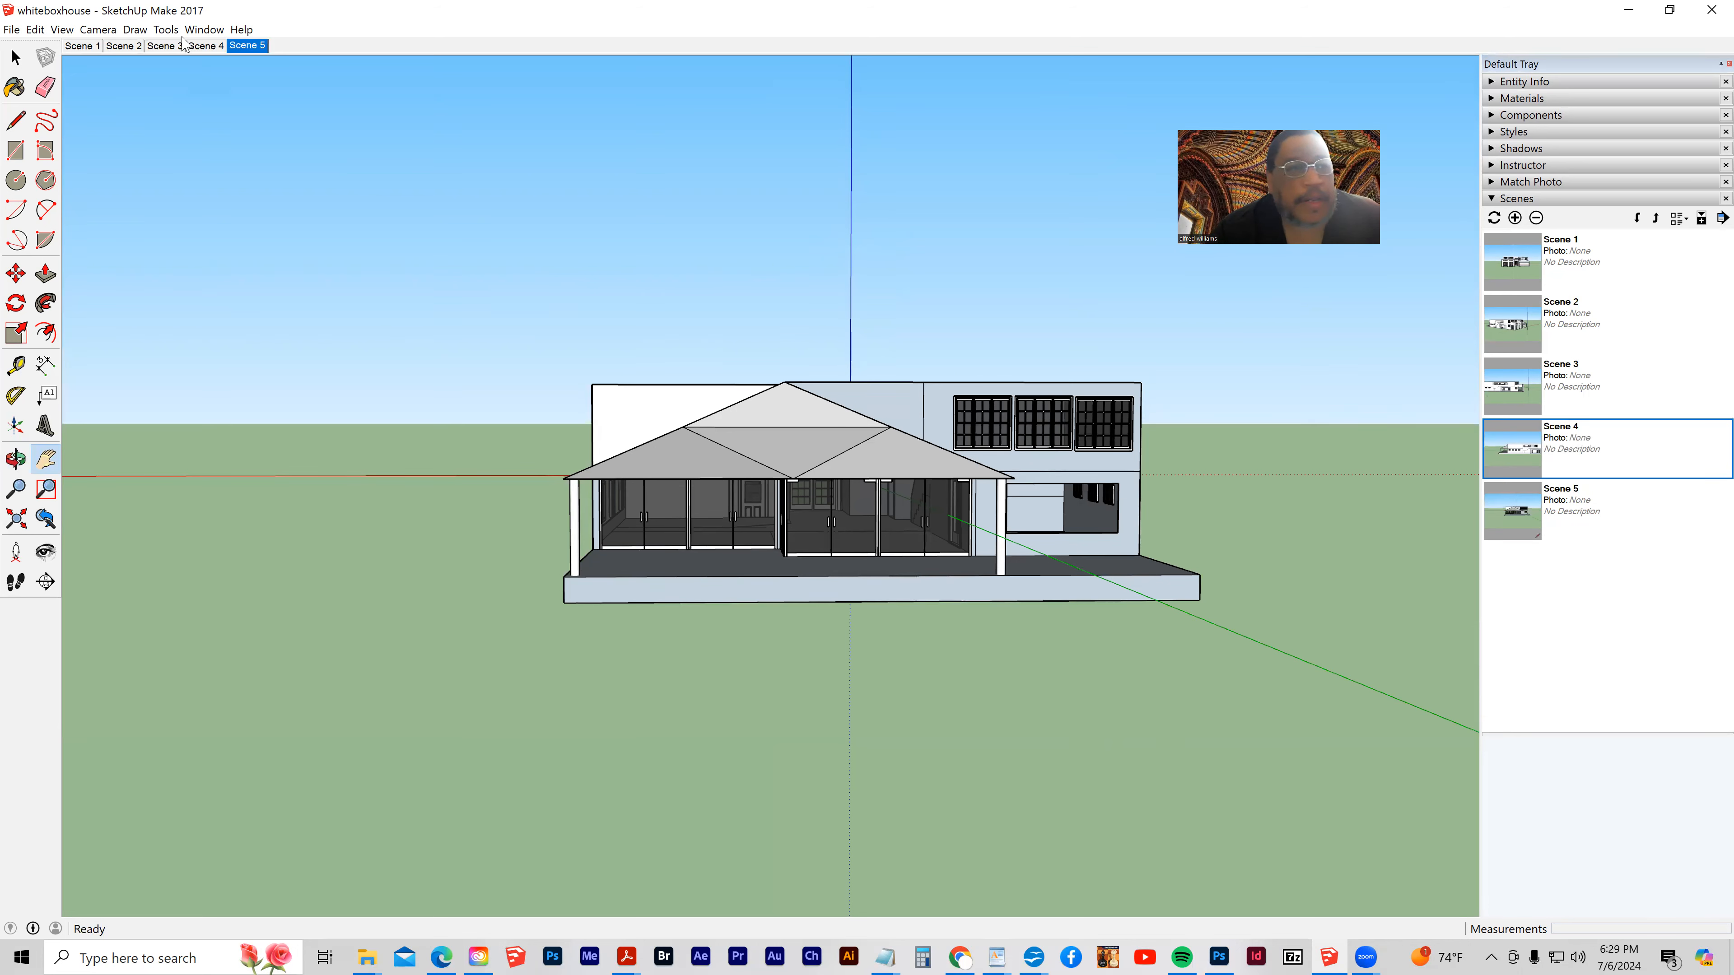
{"action": "left_click", "coordinate": [83, 47]}
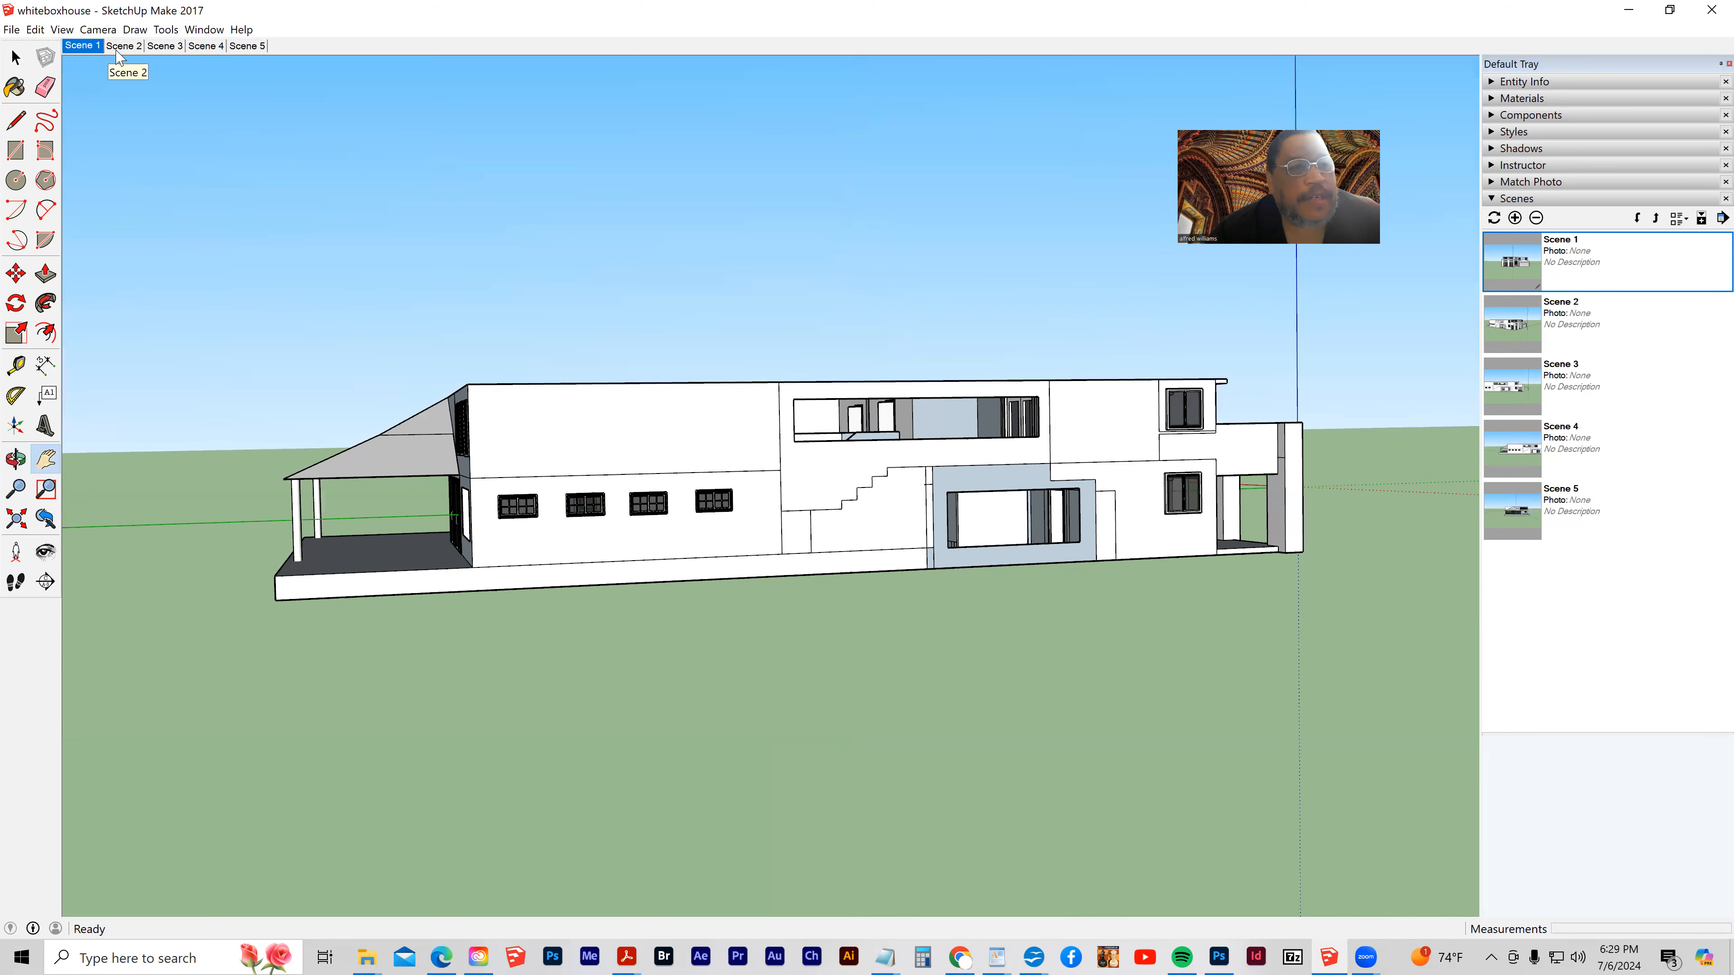
{"action": "left_click", "coordinate": [122, 49]}
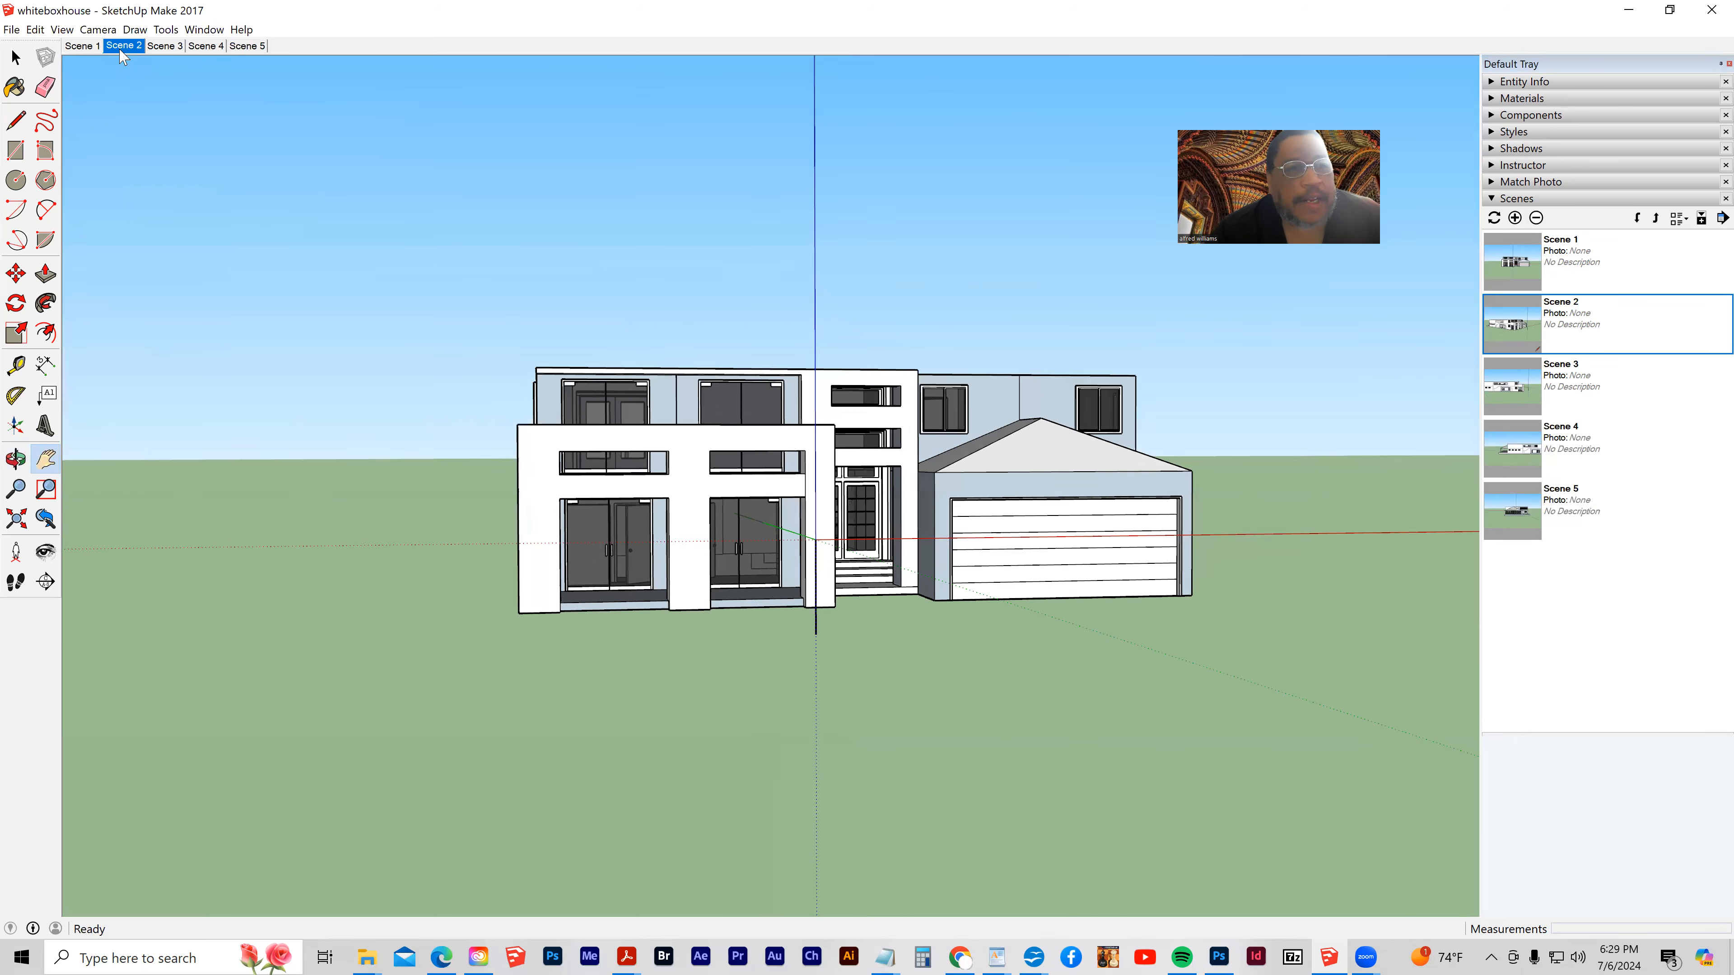
{"action": "left_click", "coordinate": [156, 52]}
{"action": "left_click", "coordinate": [211, 52]}
{"action": "left_click", "coordinate": [247, 48]}
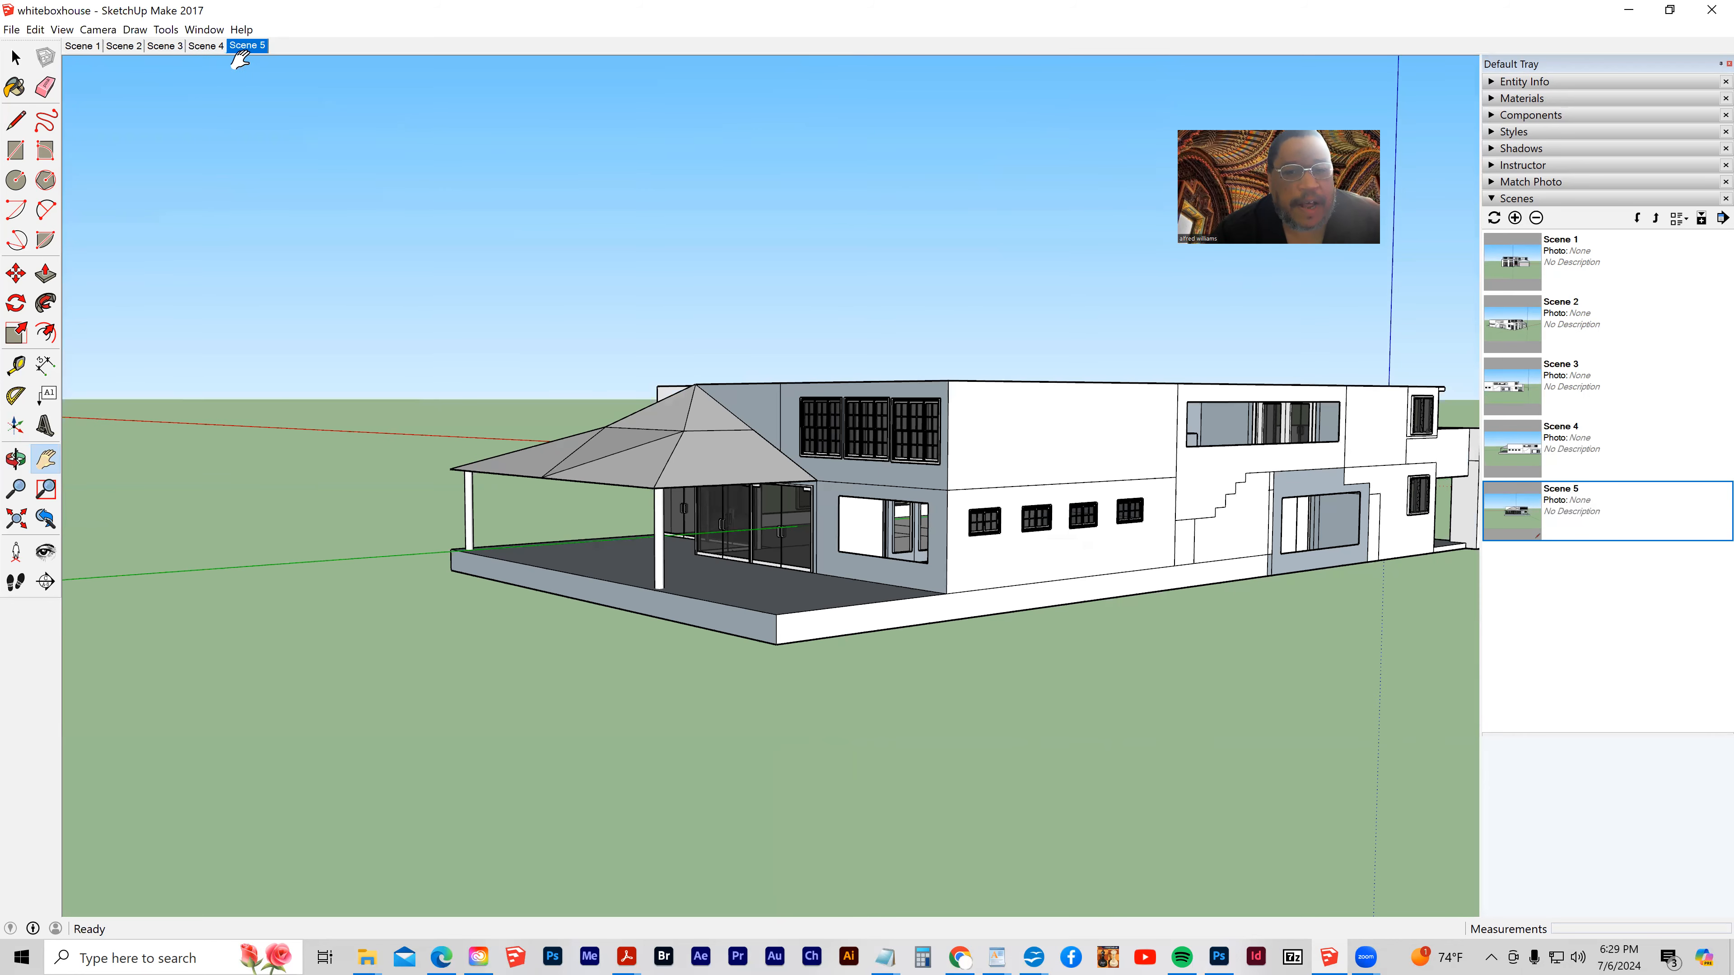
{"action": "right_click", "coordinate": [82, 52]}
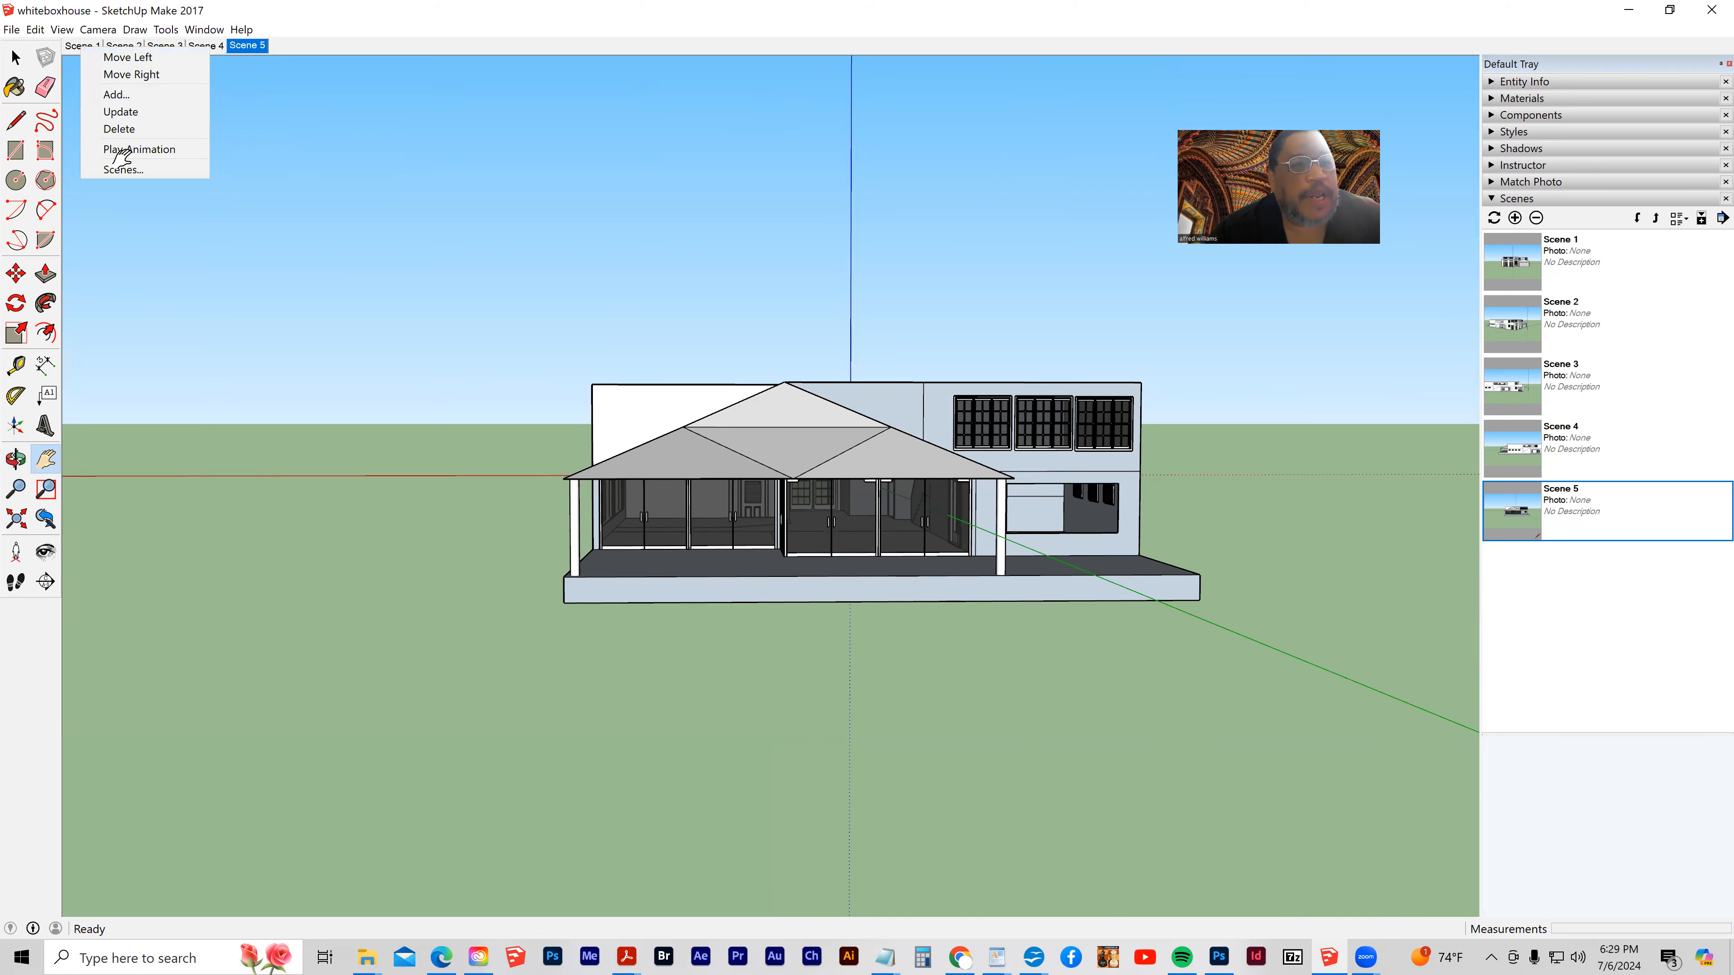
{"action": "left_click", "coordinate": [122, 149]}
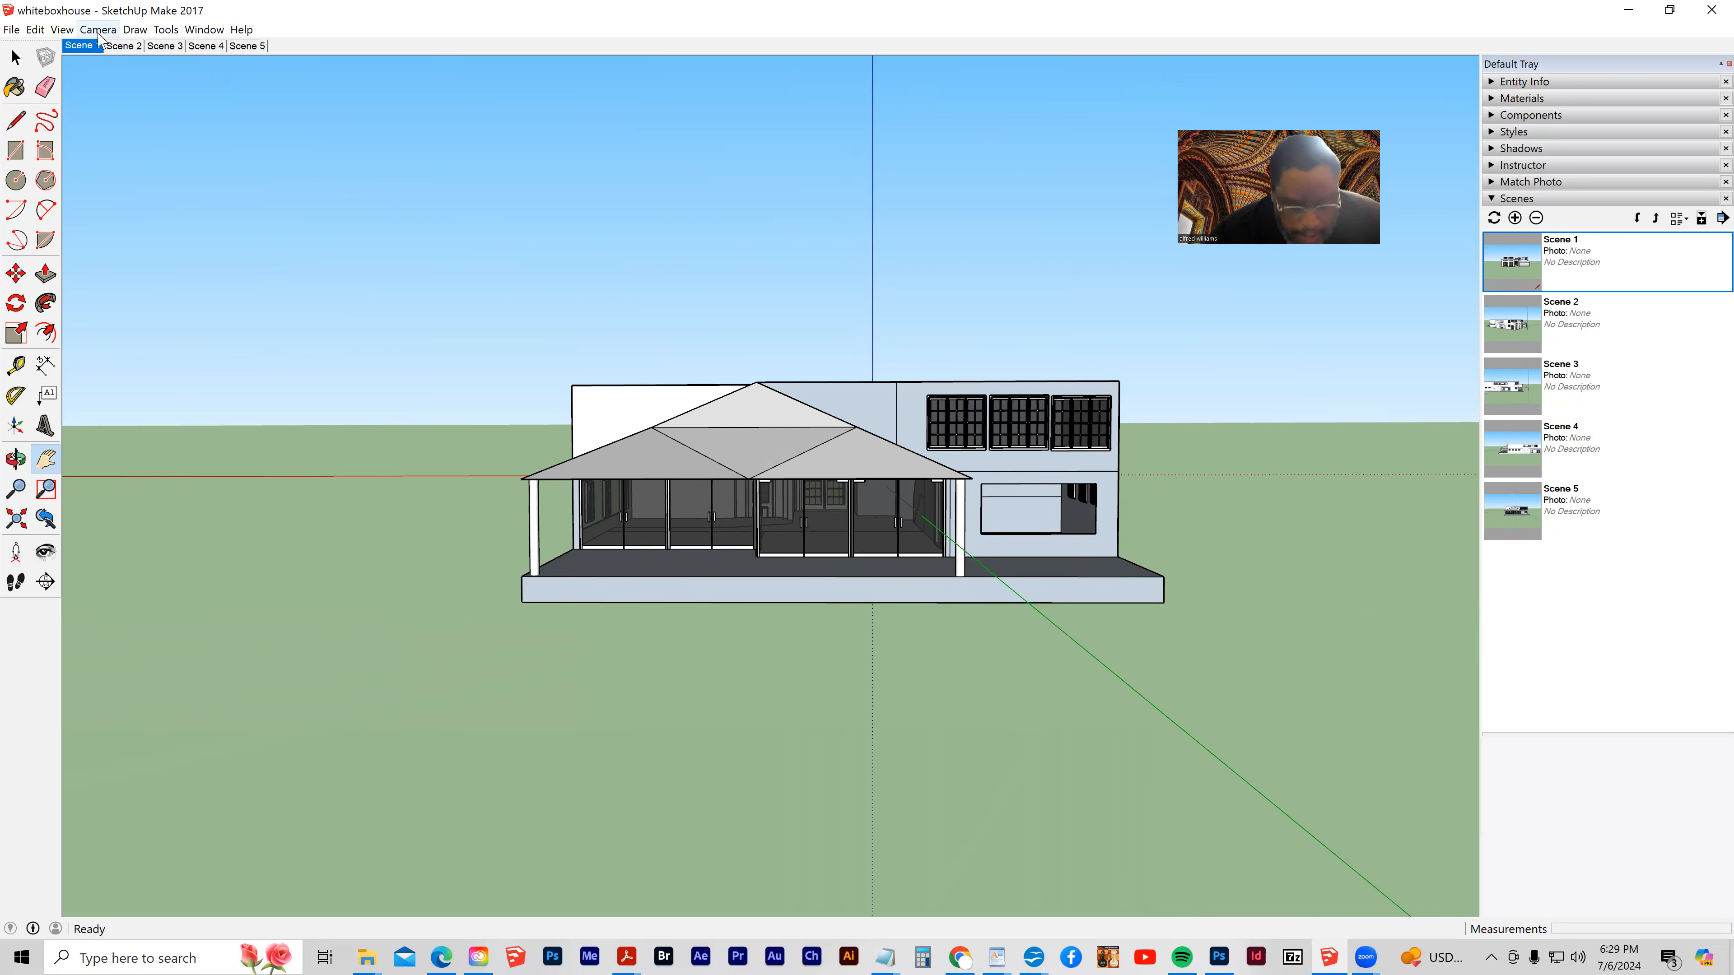
- Check the scene transition and scene delay times in the model's animation settings
{"action": "left_click", "coordinate": [205, 29]}
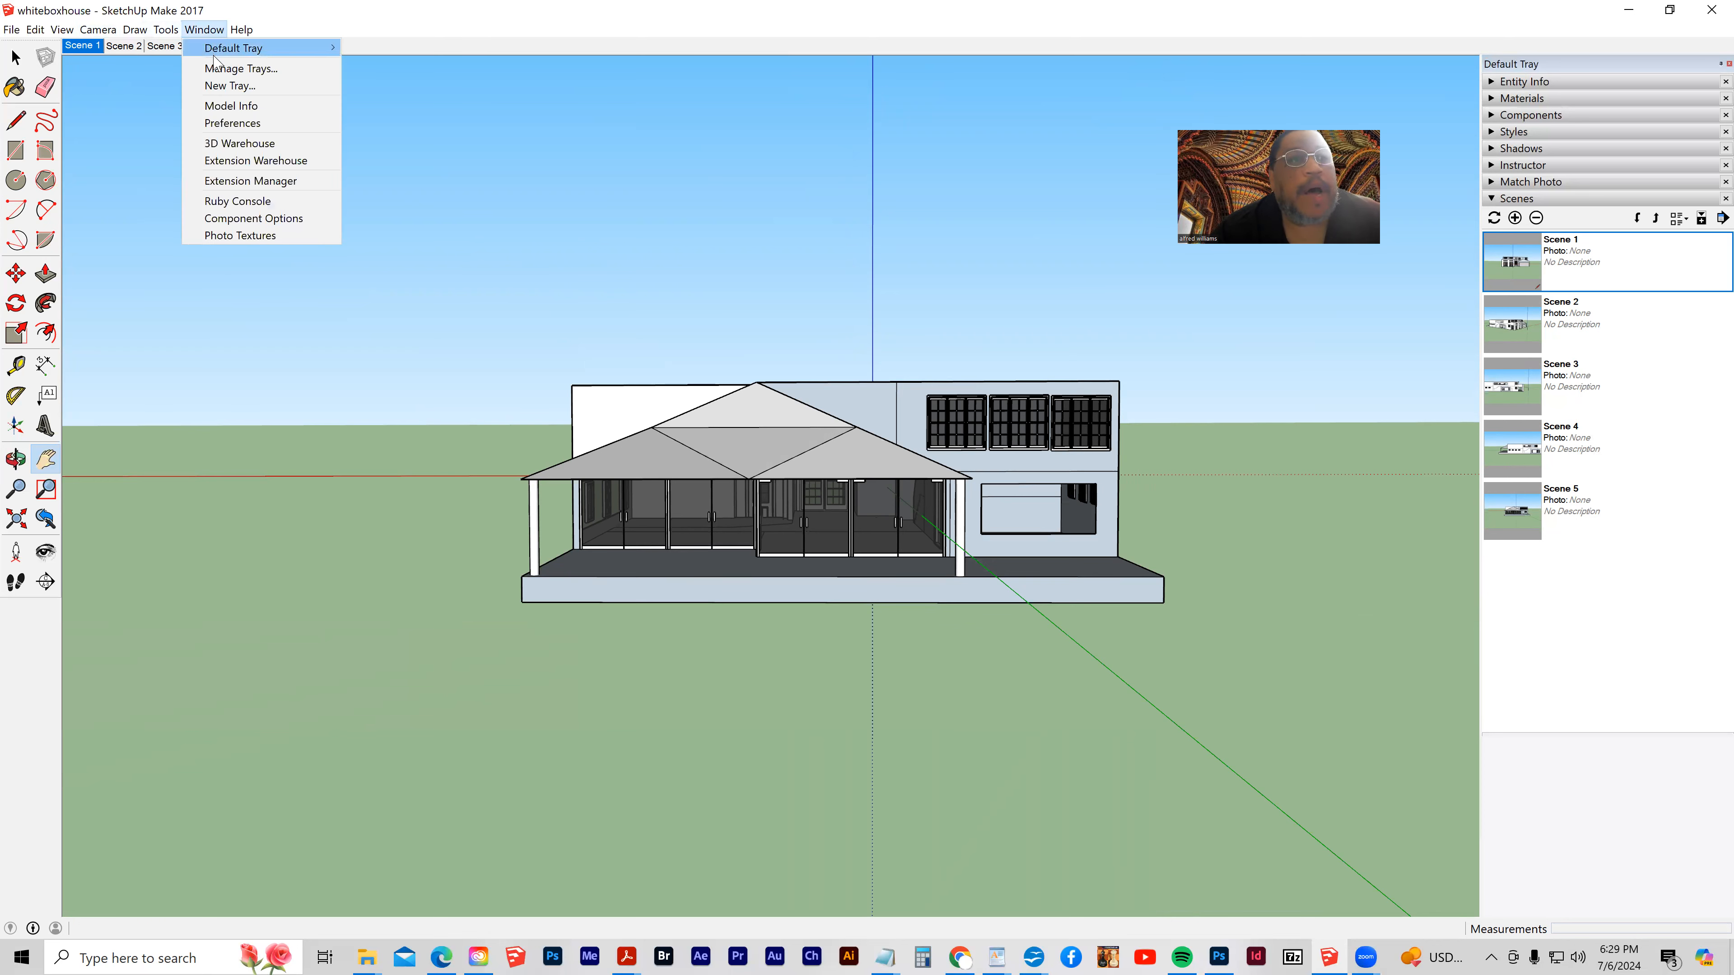
{"action": "left_click", "coordinate": [231, 105]}
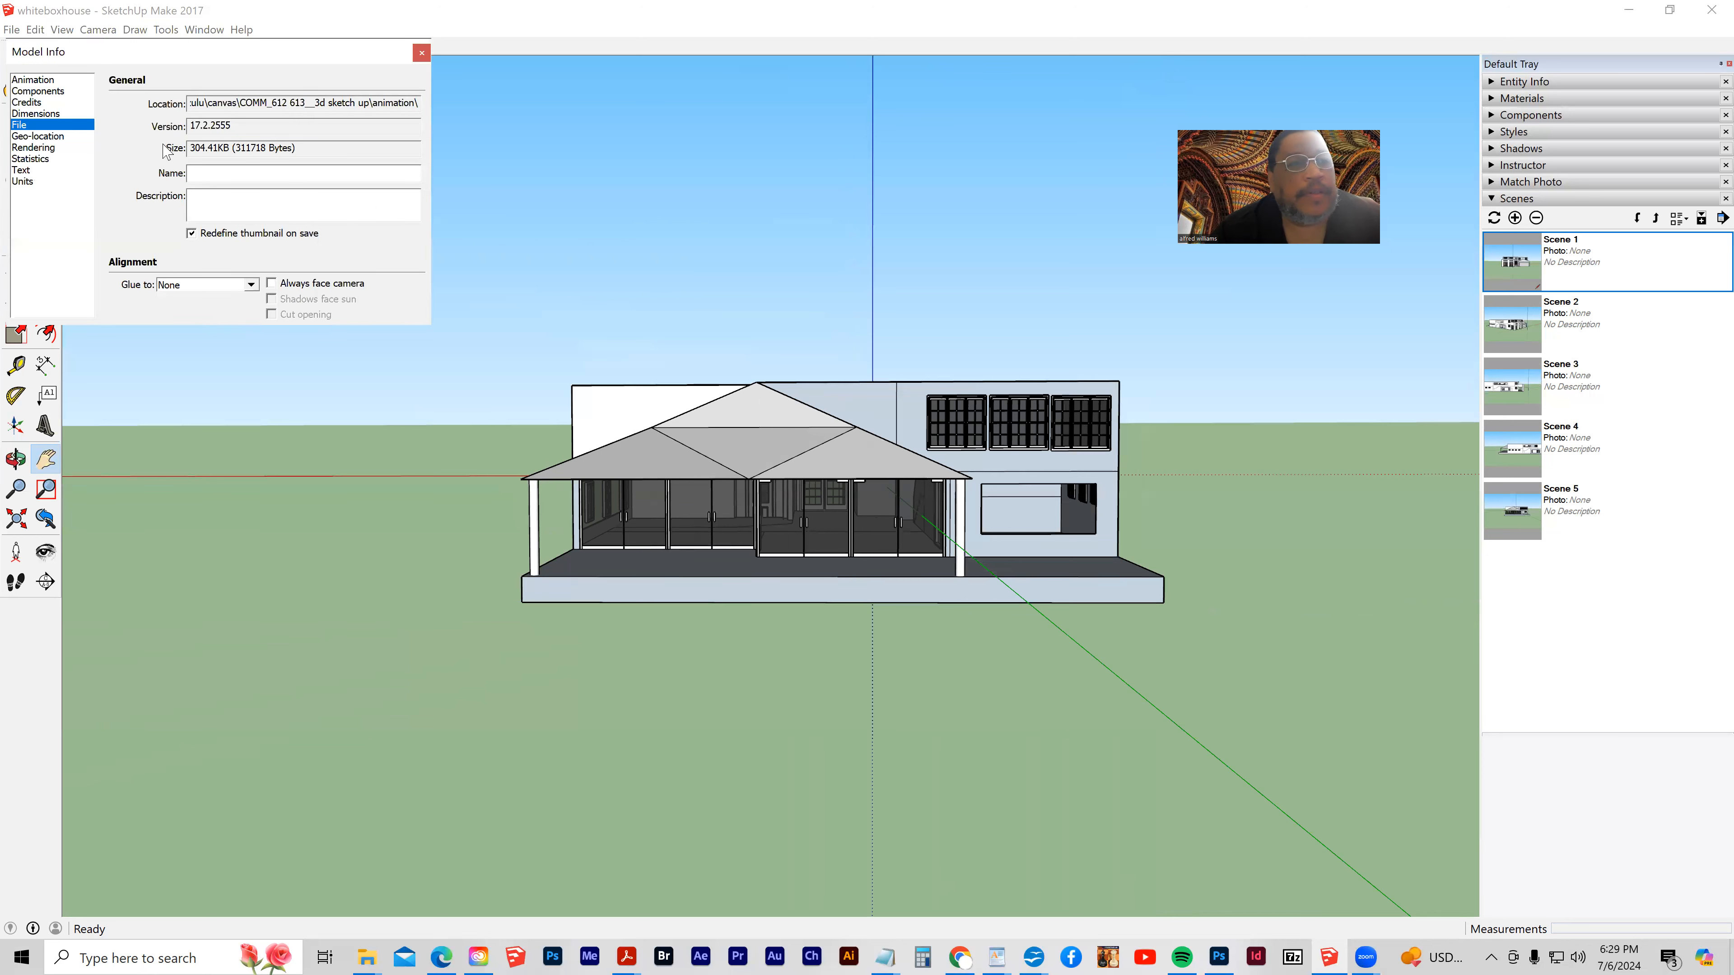
{"action": "left_click_drag", "start_coordinate": [151, 65], "coordinate": [290, 223]}
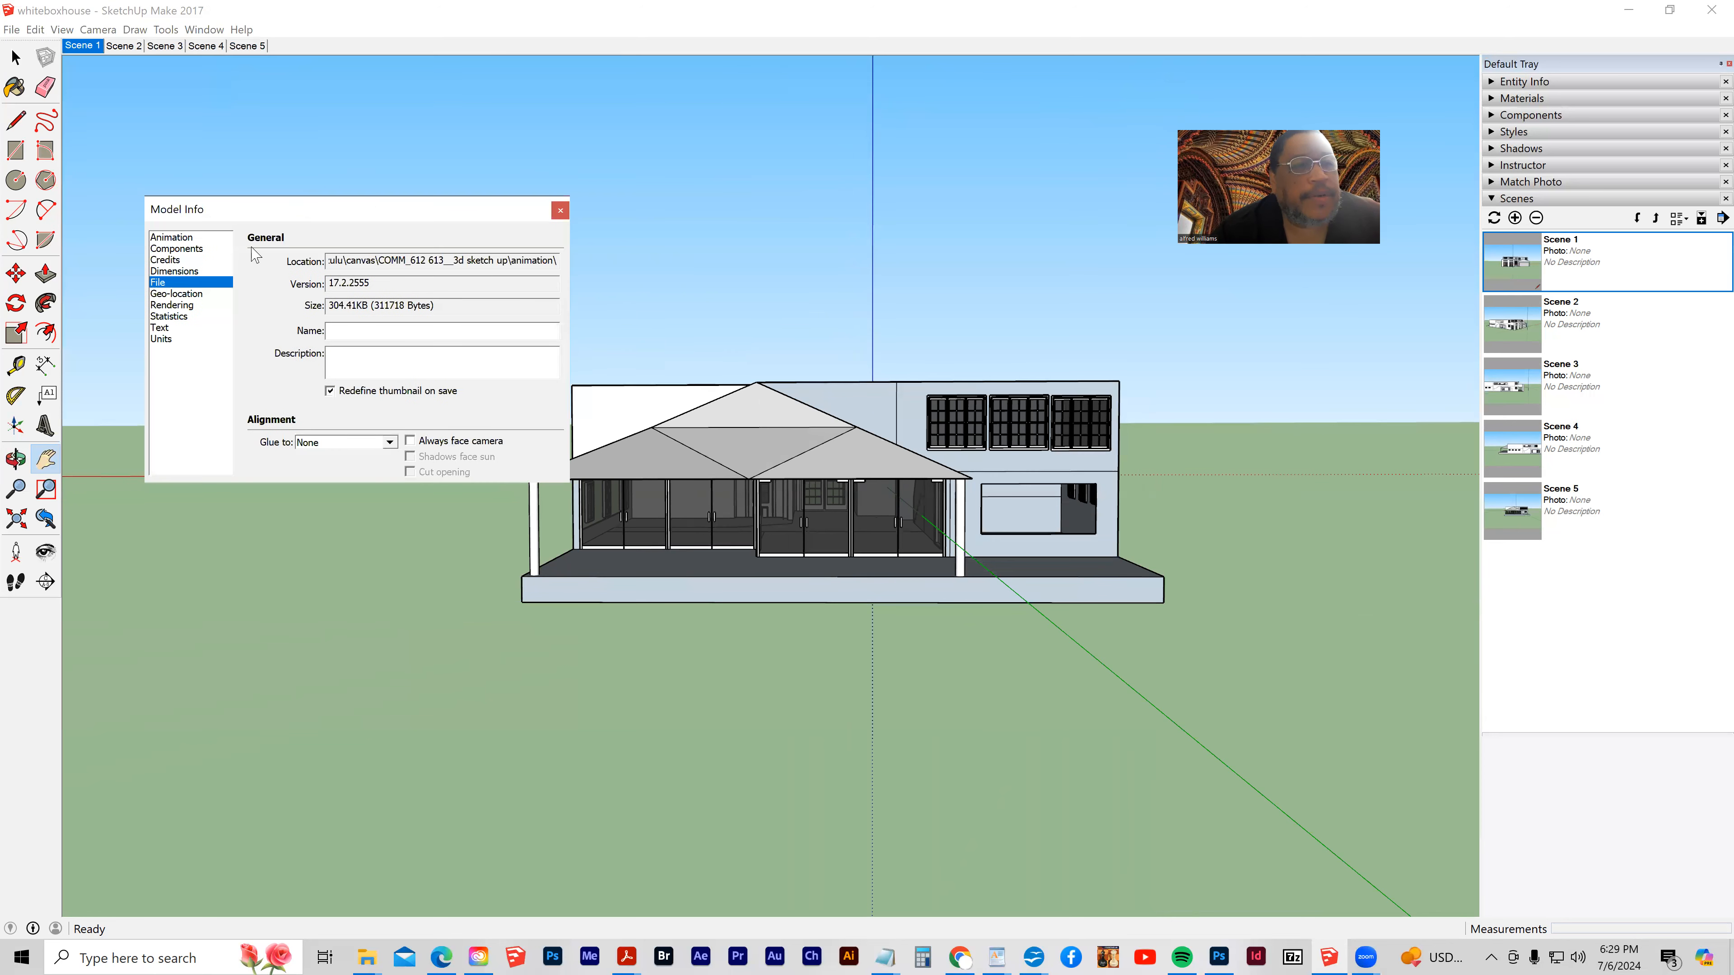
{"action": "left_click", "coordinate": [163, 238]}
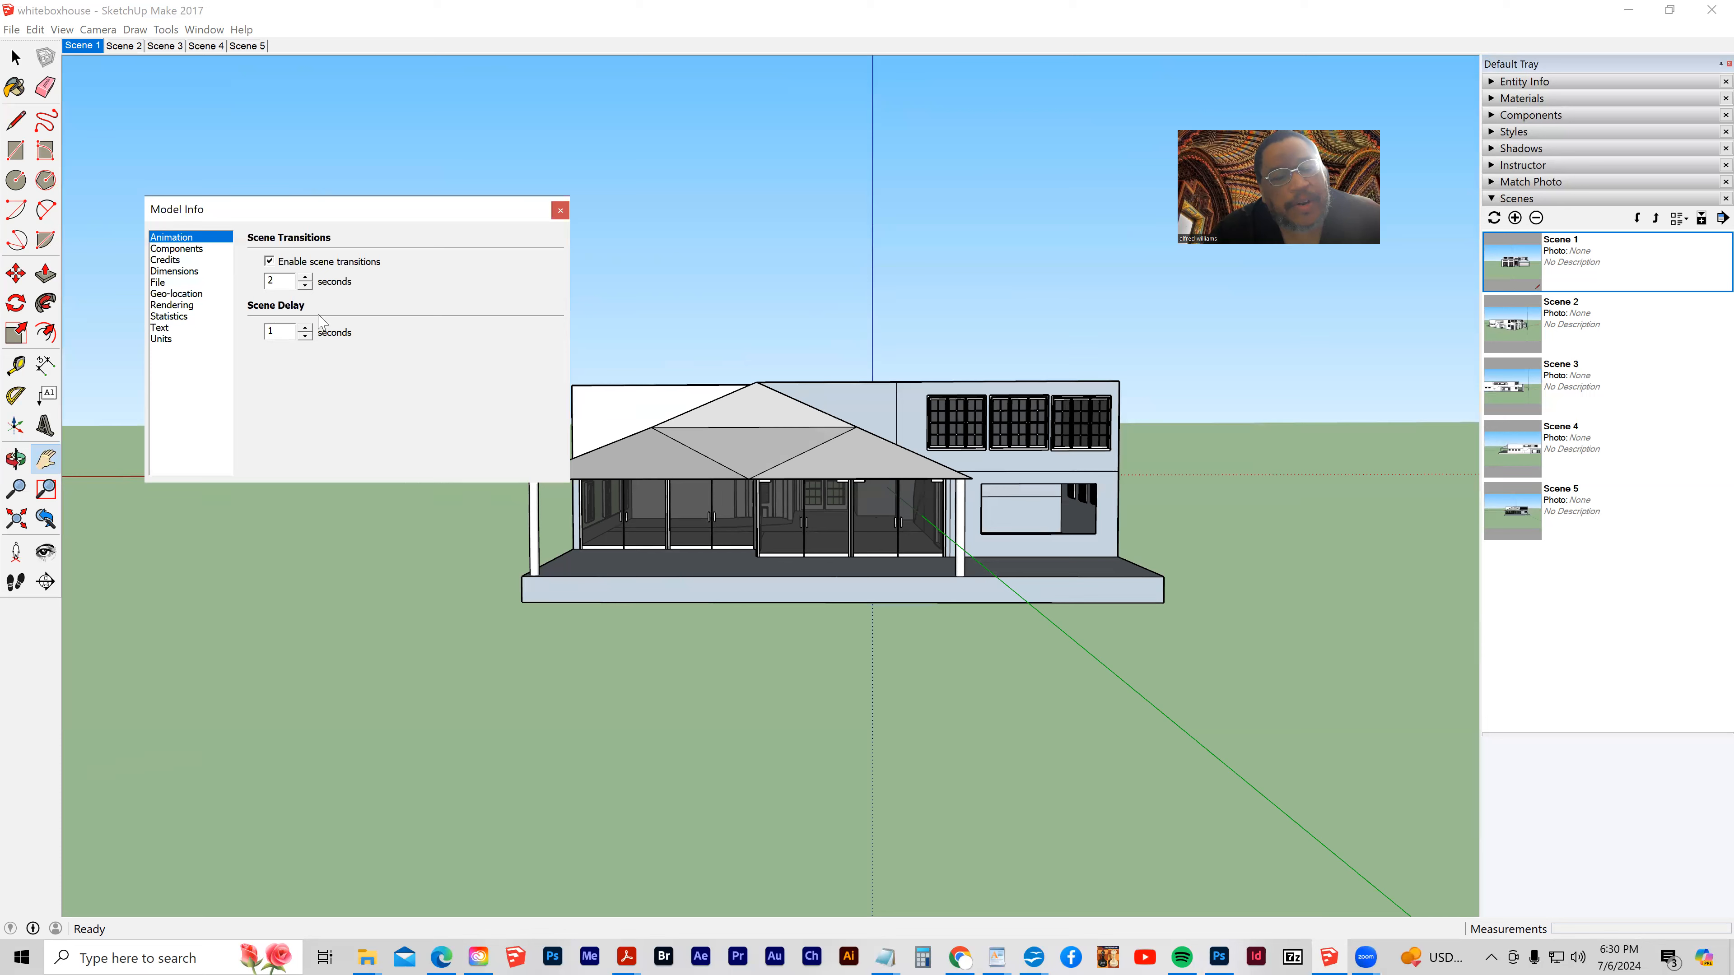
{"action": "left_click", "coordinate": [560, 212]}
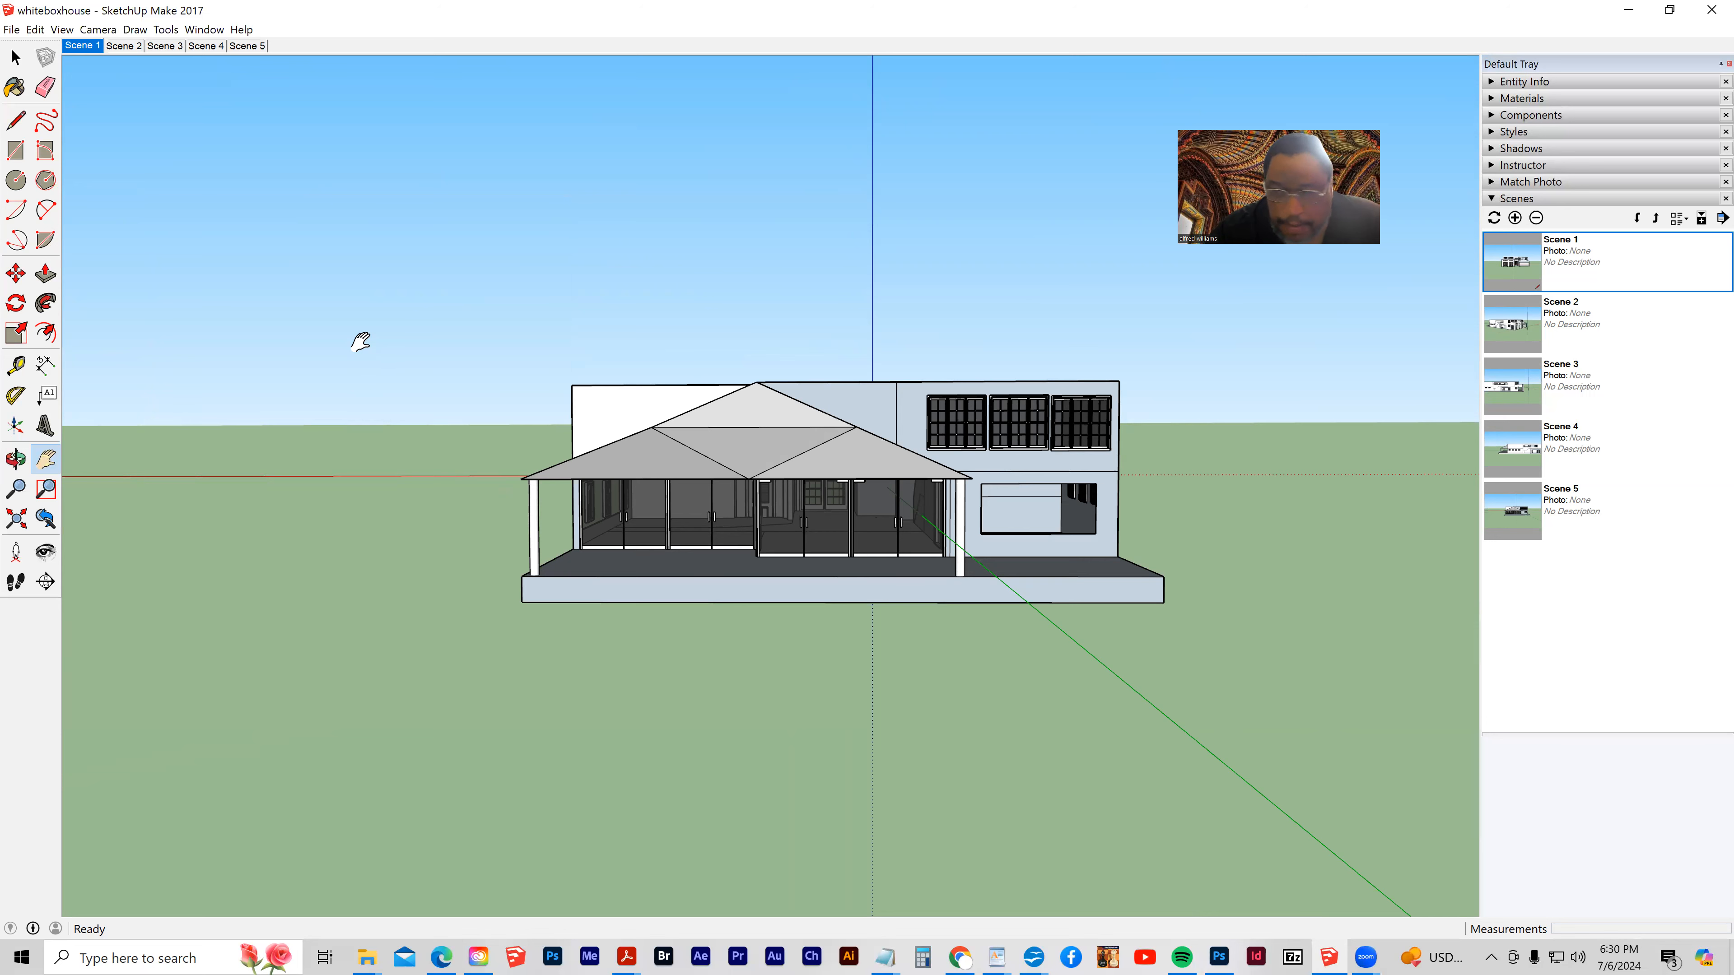
- Start a video export of the scene animation as an H.264 MP4 file named whiteboxhouse_anim
{"action": "left_click", "coordinate": [12, 30]}
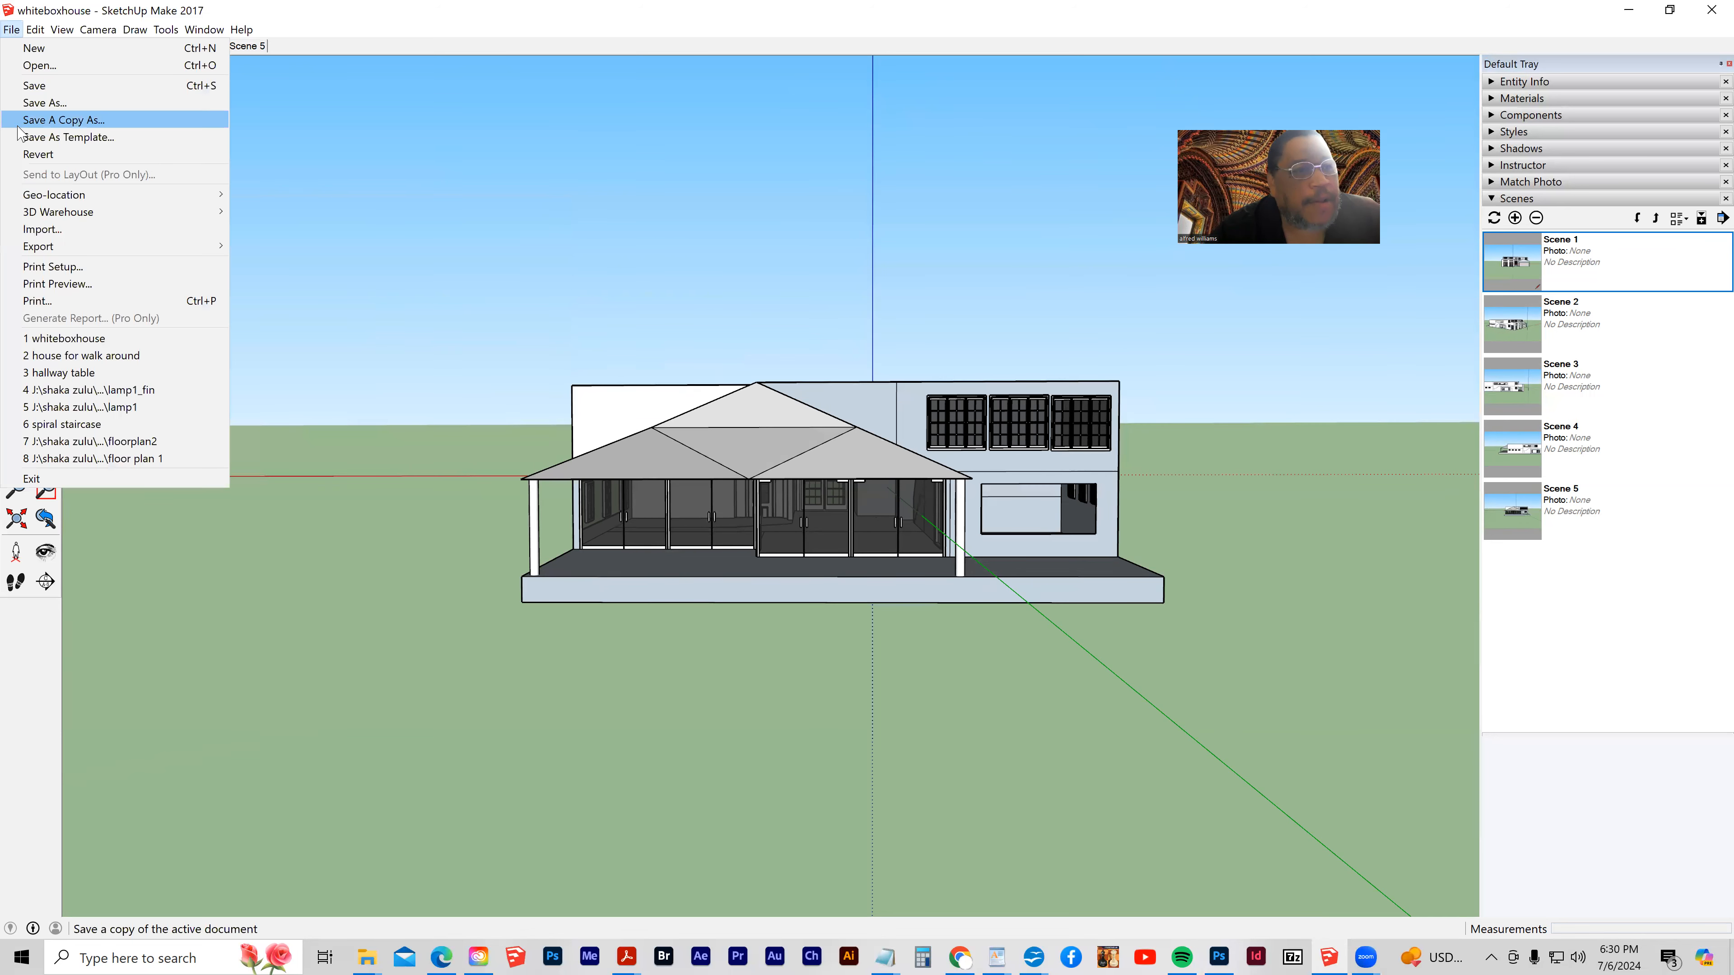
{"action": "mouse_move", "coordinate": [72, 247]}
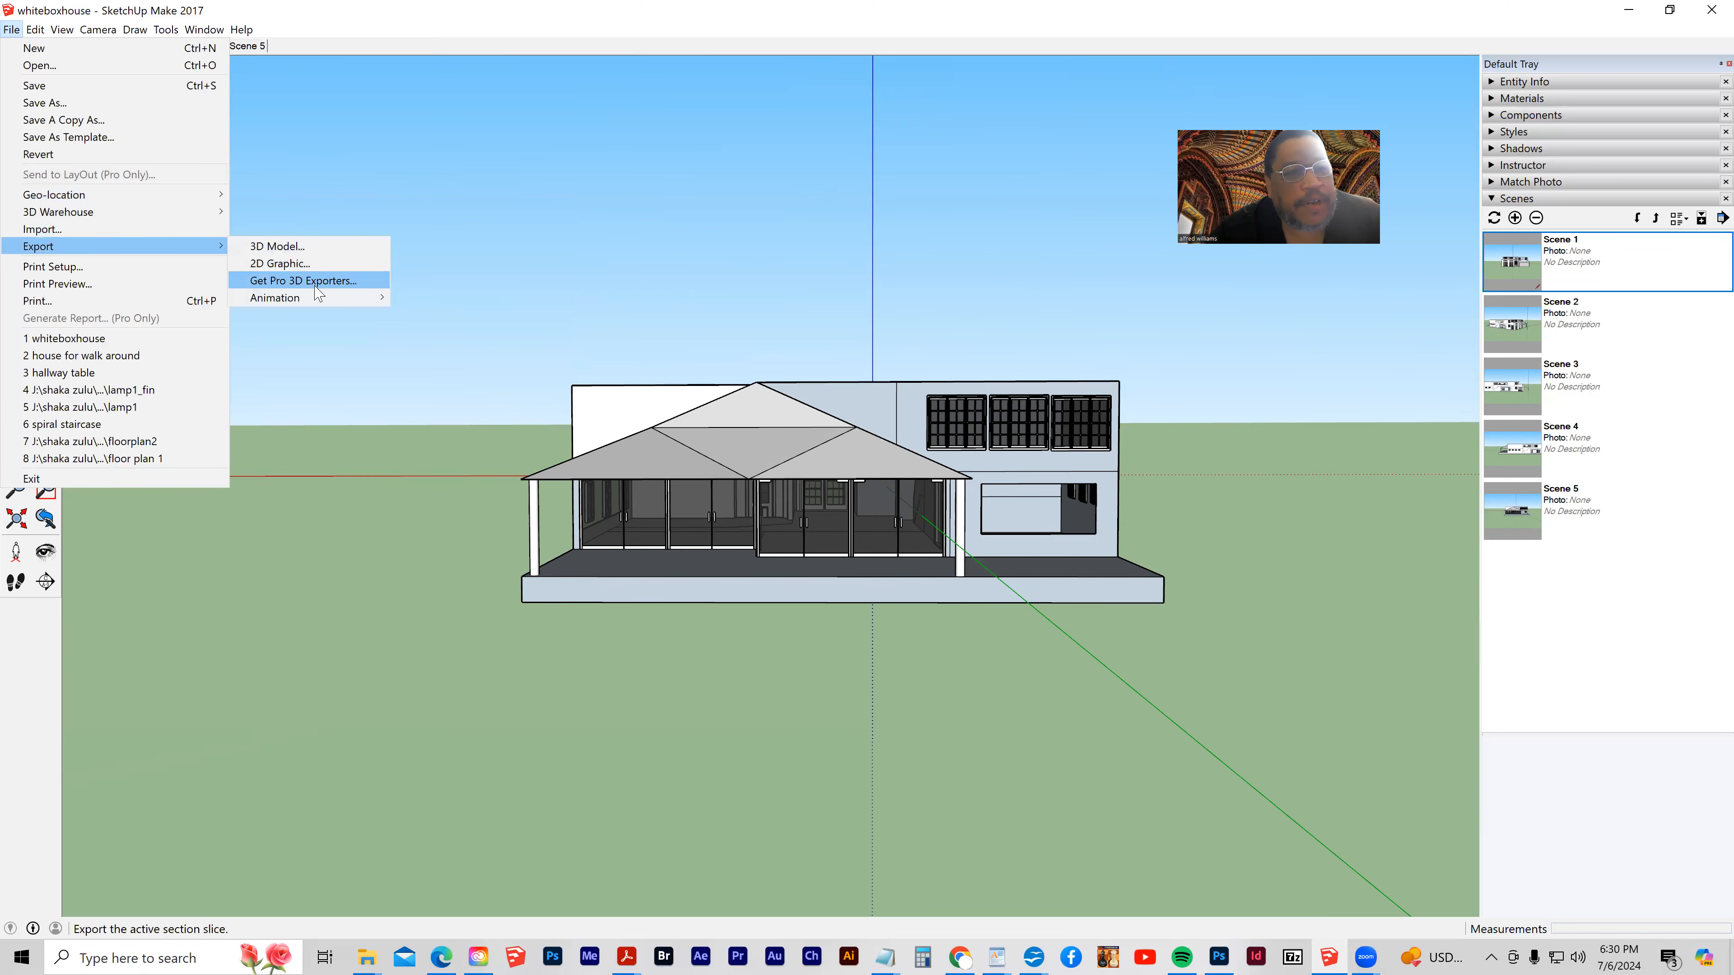
{"action": "mouse_move", "coordinate": [310, 303]}
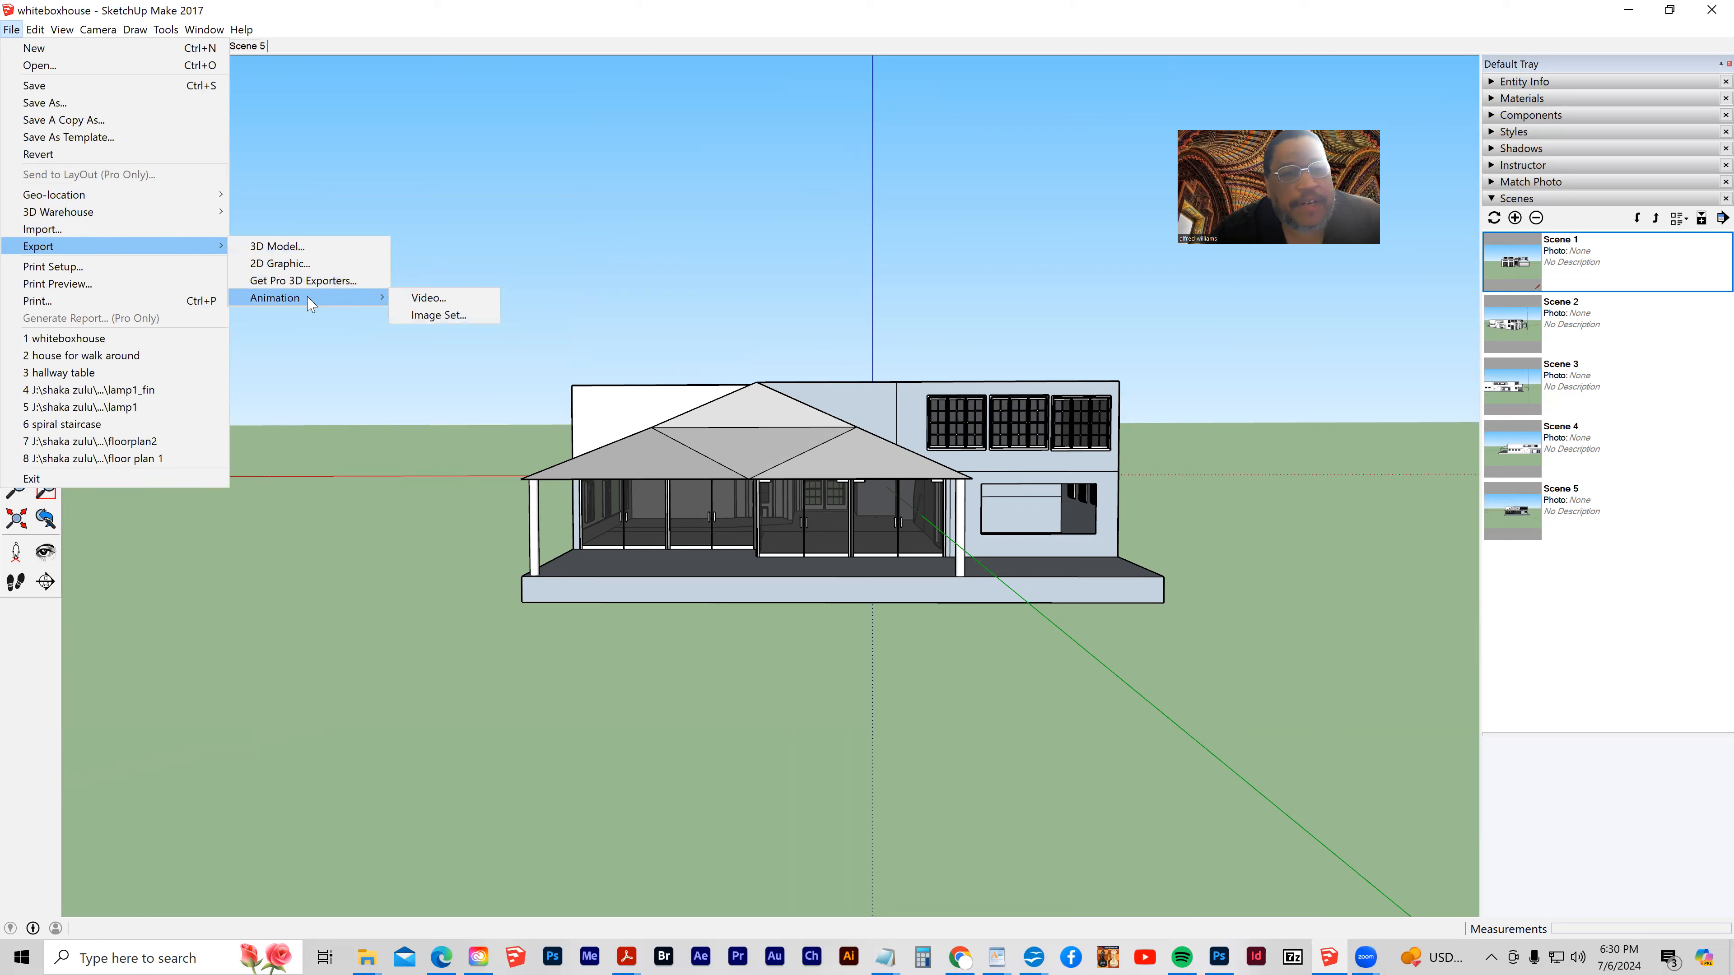
{"action": "left_click", "coordinate": [424, 299]}
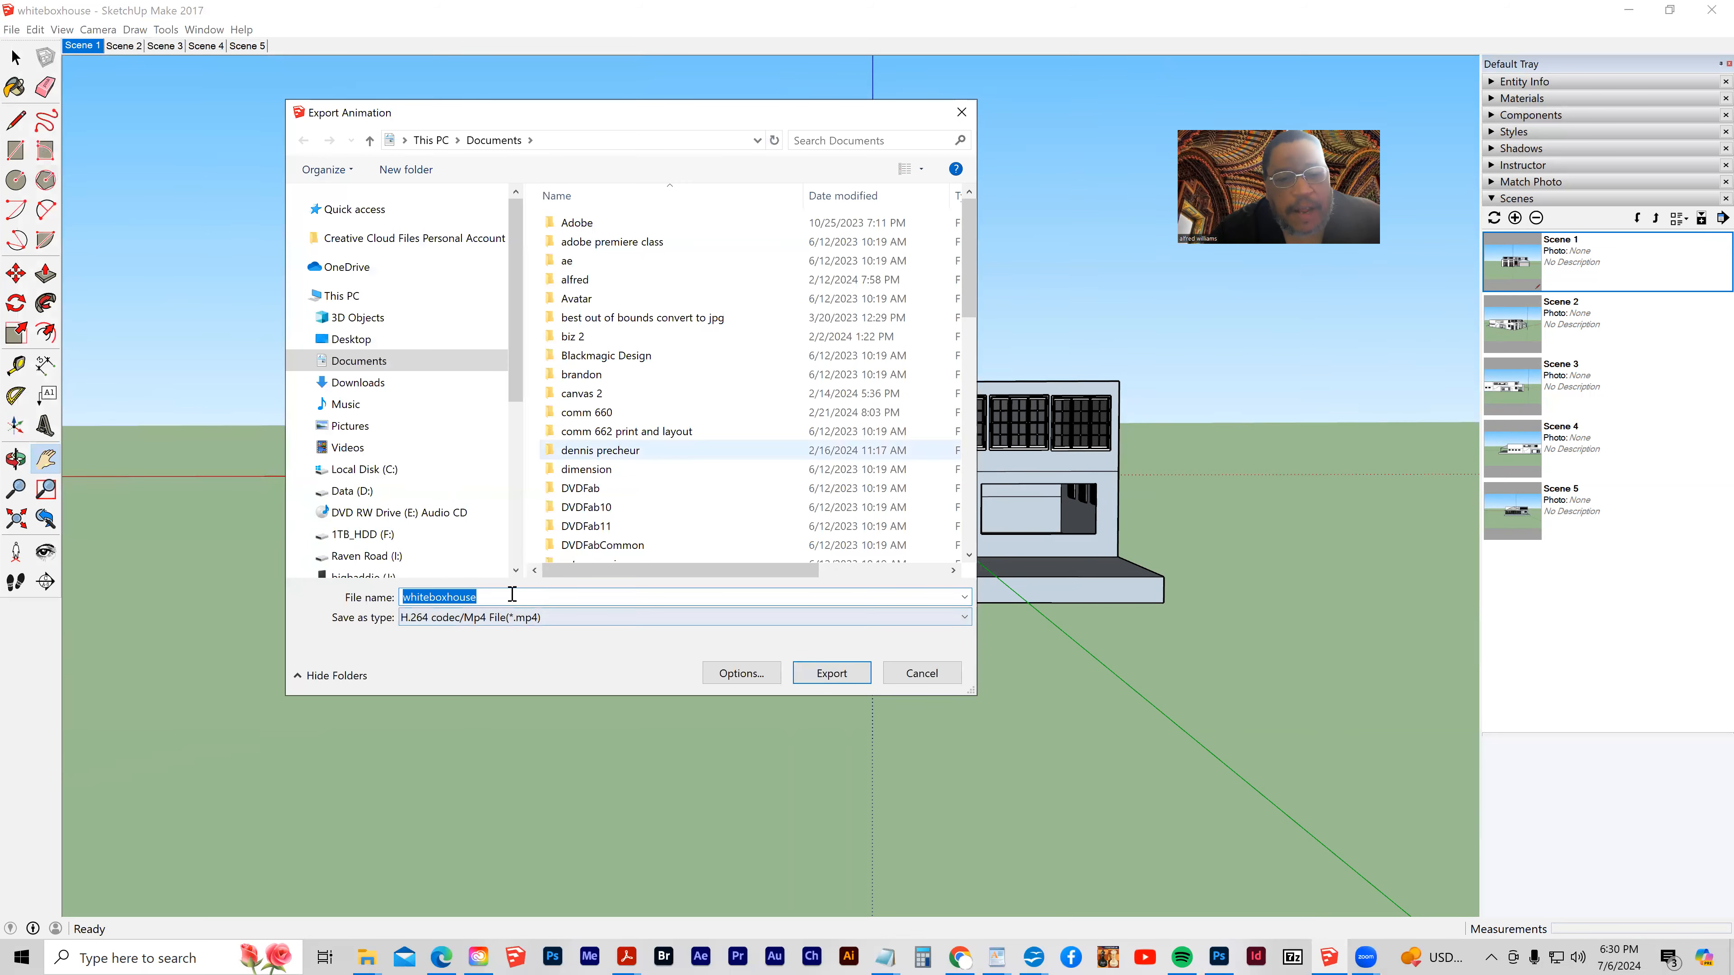
{"action": "left_click", "coordinate": [489, 598]}
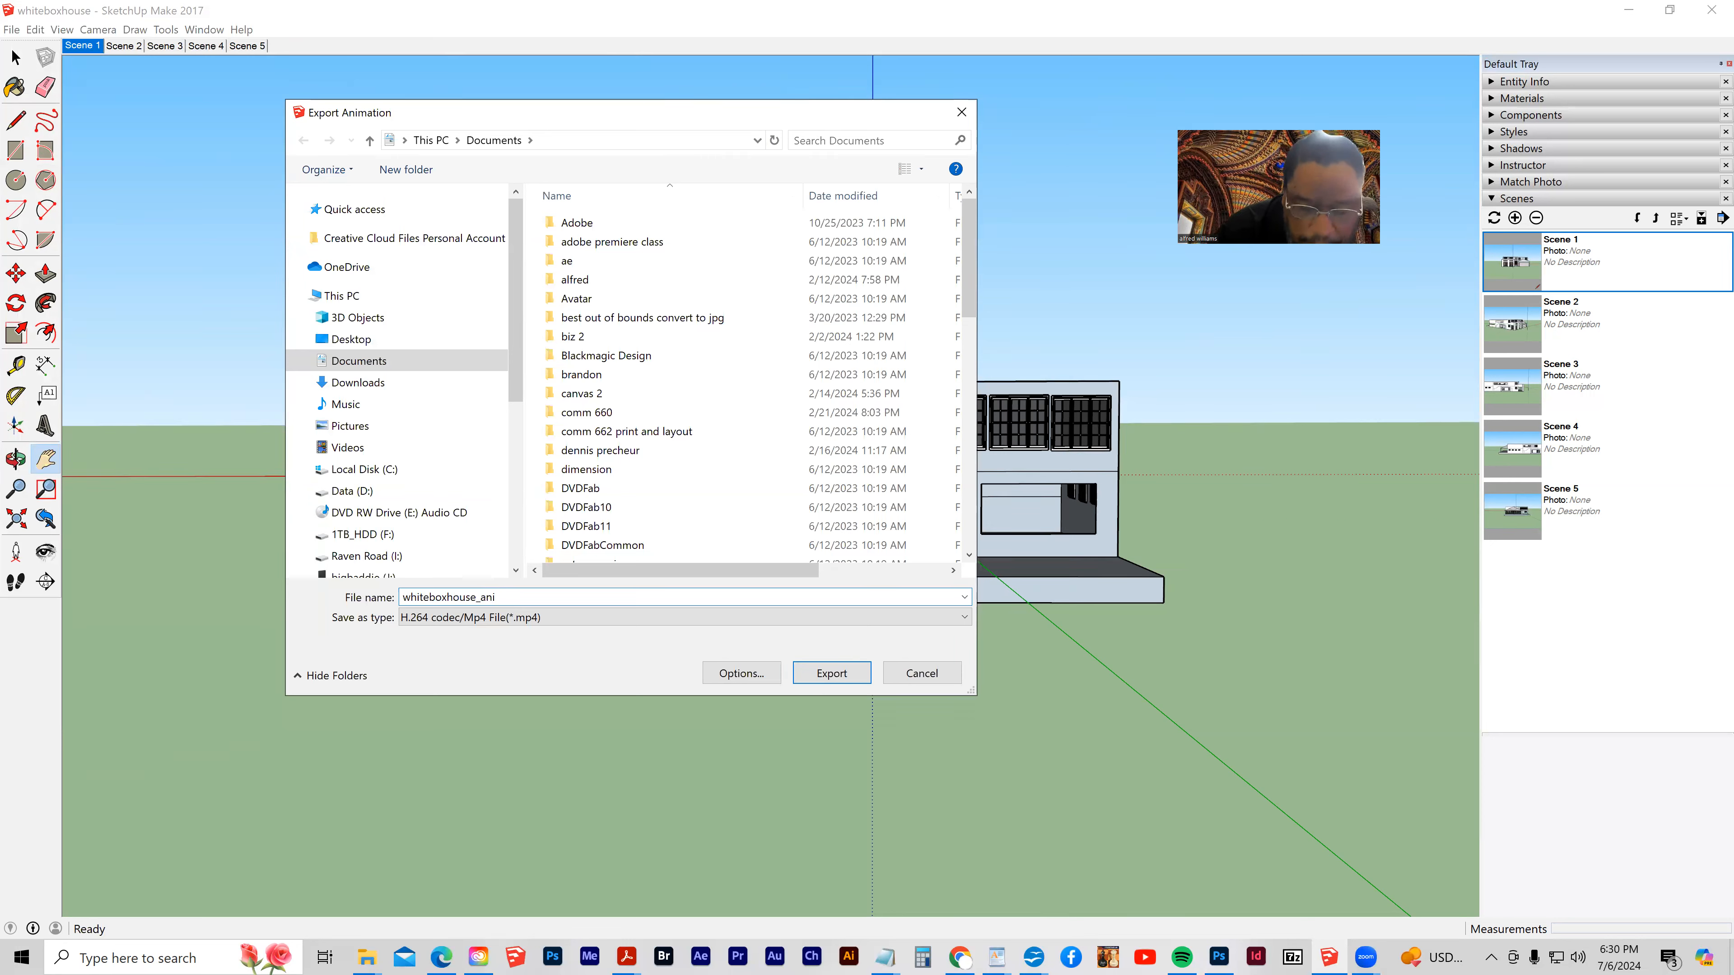
- Export the video to the animation folder inside shaka zulu, canvas, COMM_612 613__3d sketch up on drive bigbaddie (J:)
{"action": "left_click_drag", "start_coordinate": [546, 113], "coordinate": [591, 221]}
{"action": "scroll", "coordinate": [444, 547], "scroll_direction": "down", "scroll_amount": 2}
{"action": "left_click", "coordinate": [409, 563]}
{"action": "double_click", "coordinate": [632, 409]}
{"action": "double_click", "coordinate": [628, 332]}
{"action": "scroll", "coordinate": [768, 536], "scroll_direction": "down", "scroll_amount": 2}
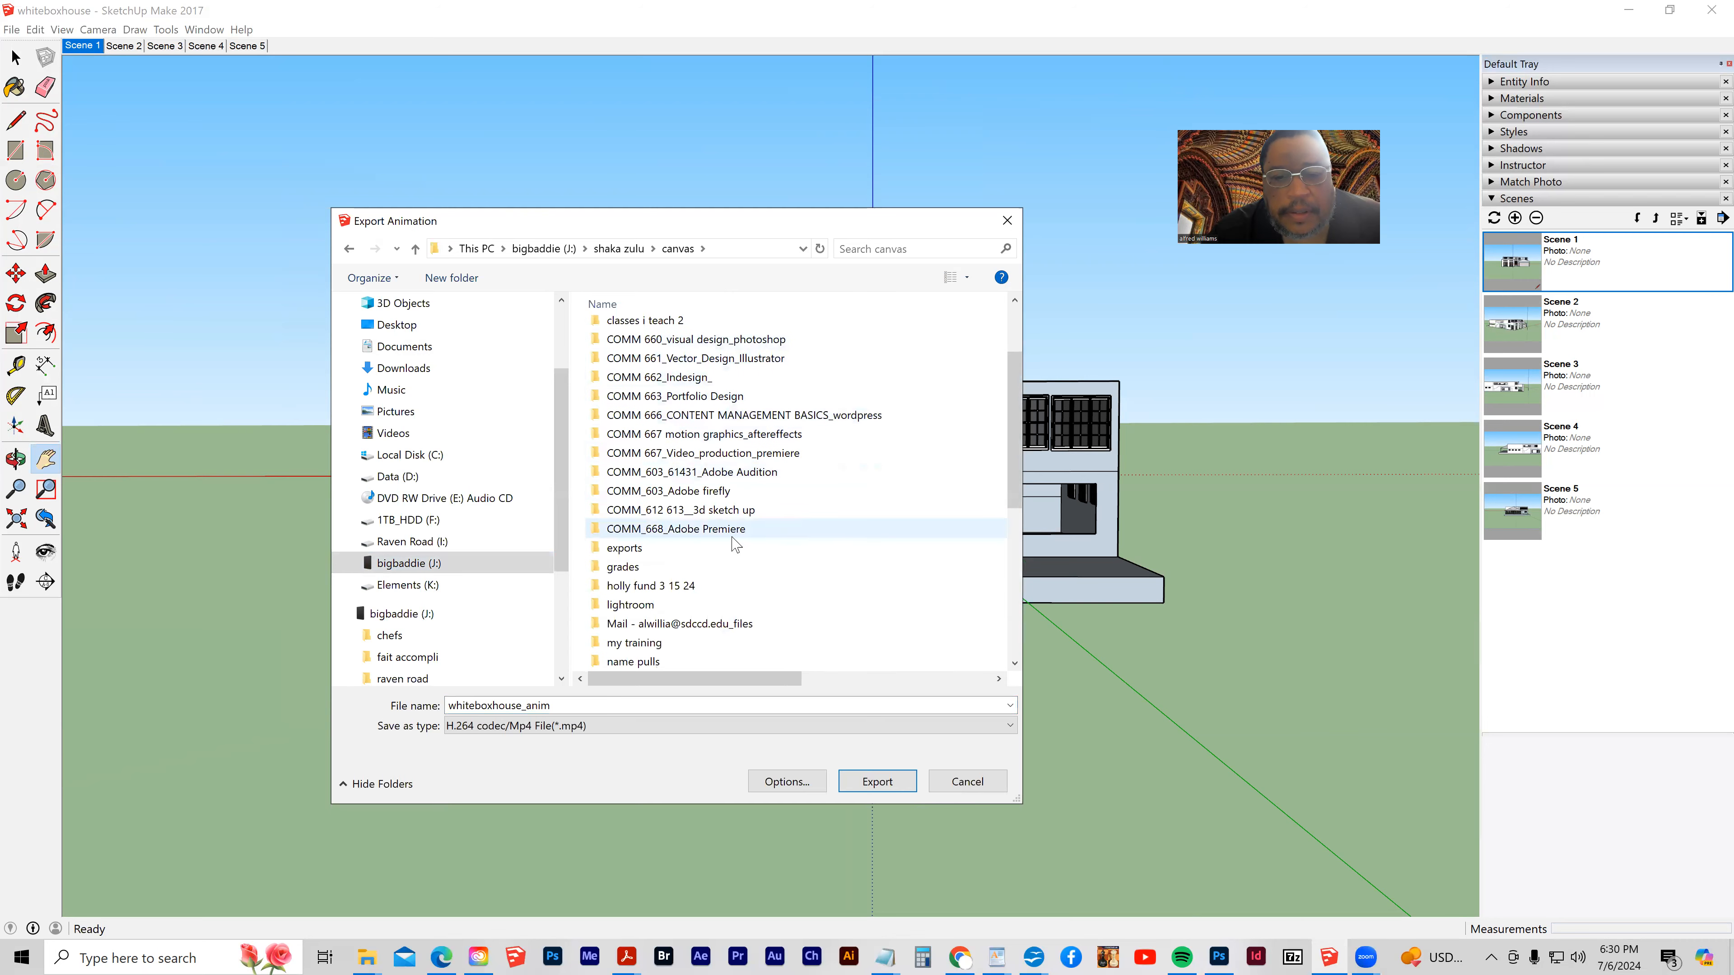
{"action": "double_click", "coordinate": [691, 510]}
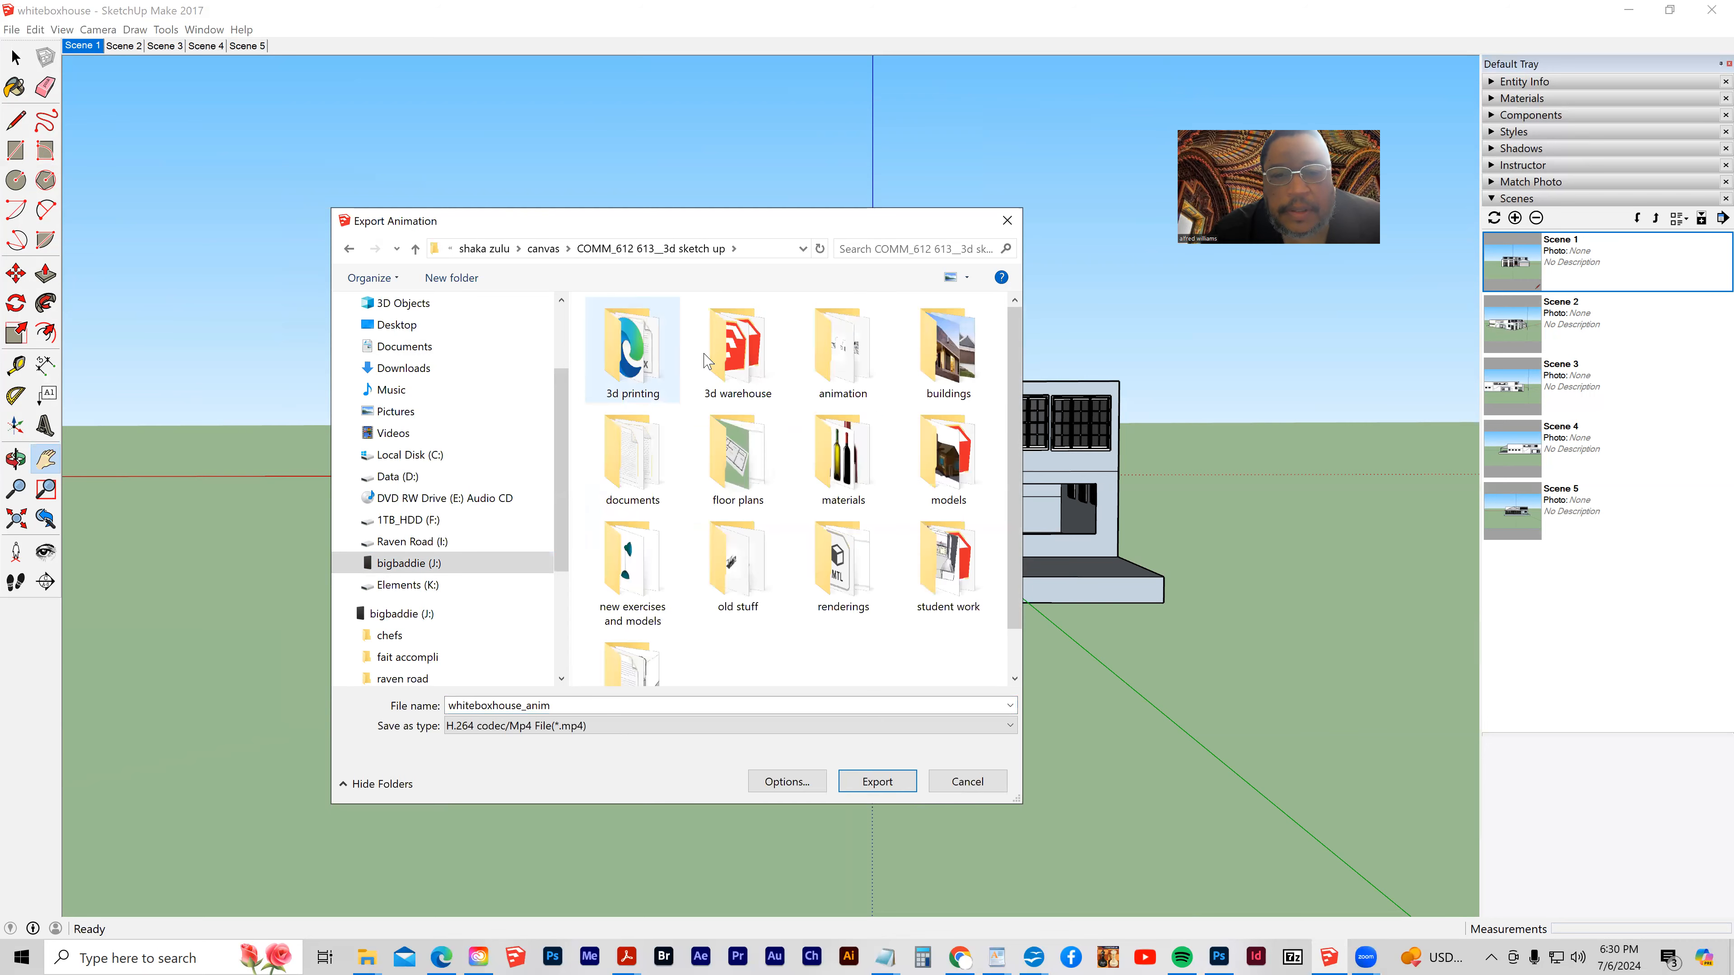
{"action": "double_click", "coordinate": [841, 345]}
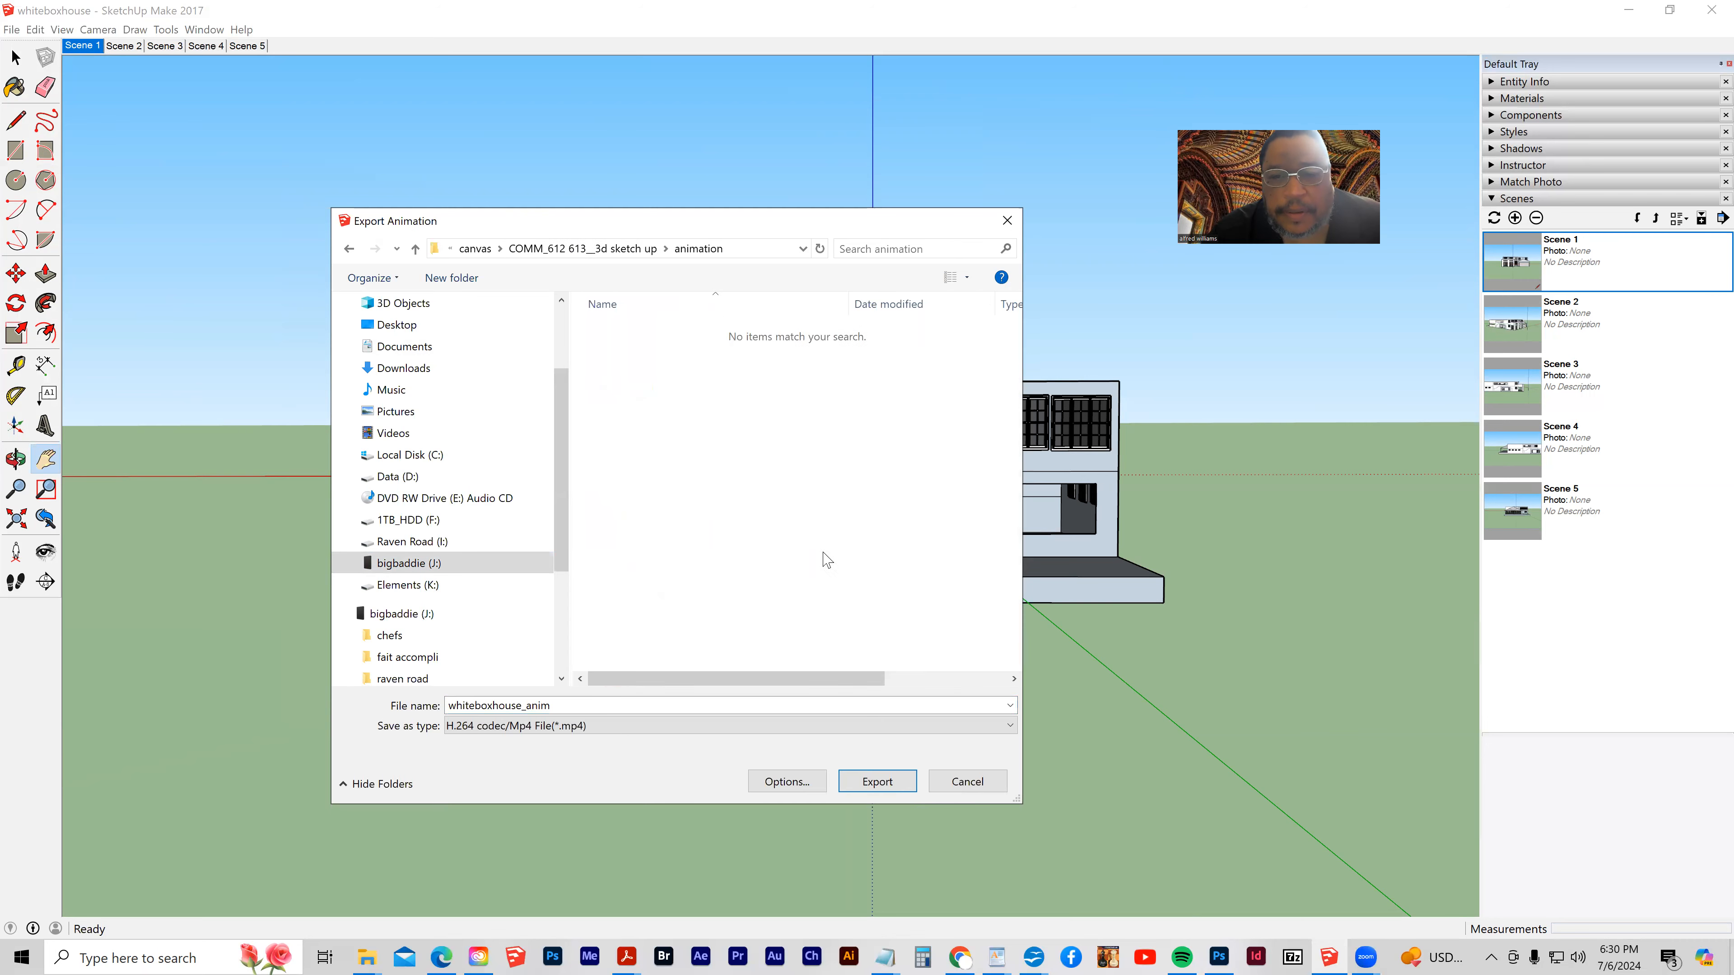
{"action": "left_click", "coordinate": [881, 783]}
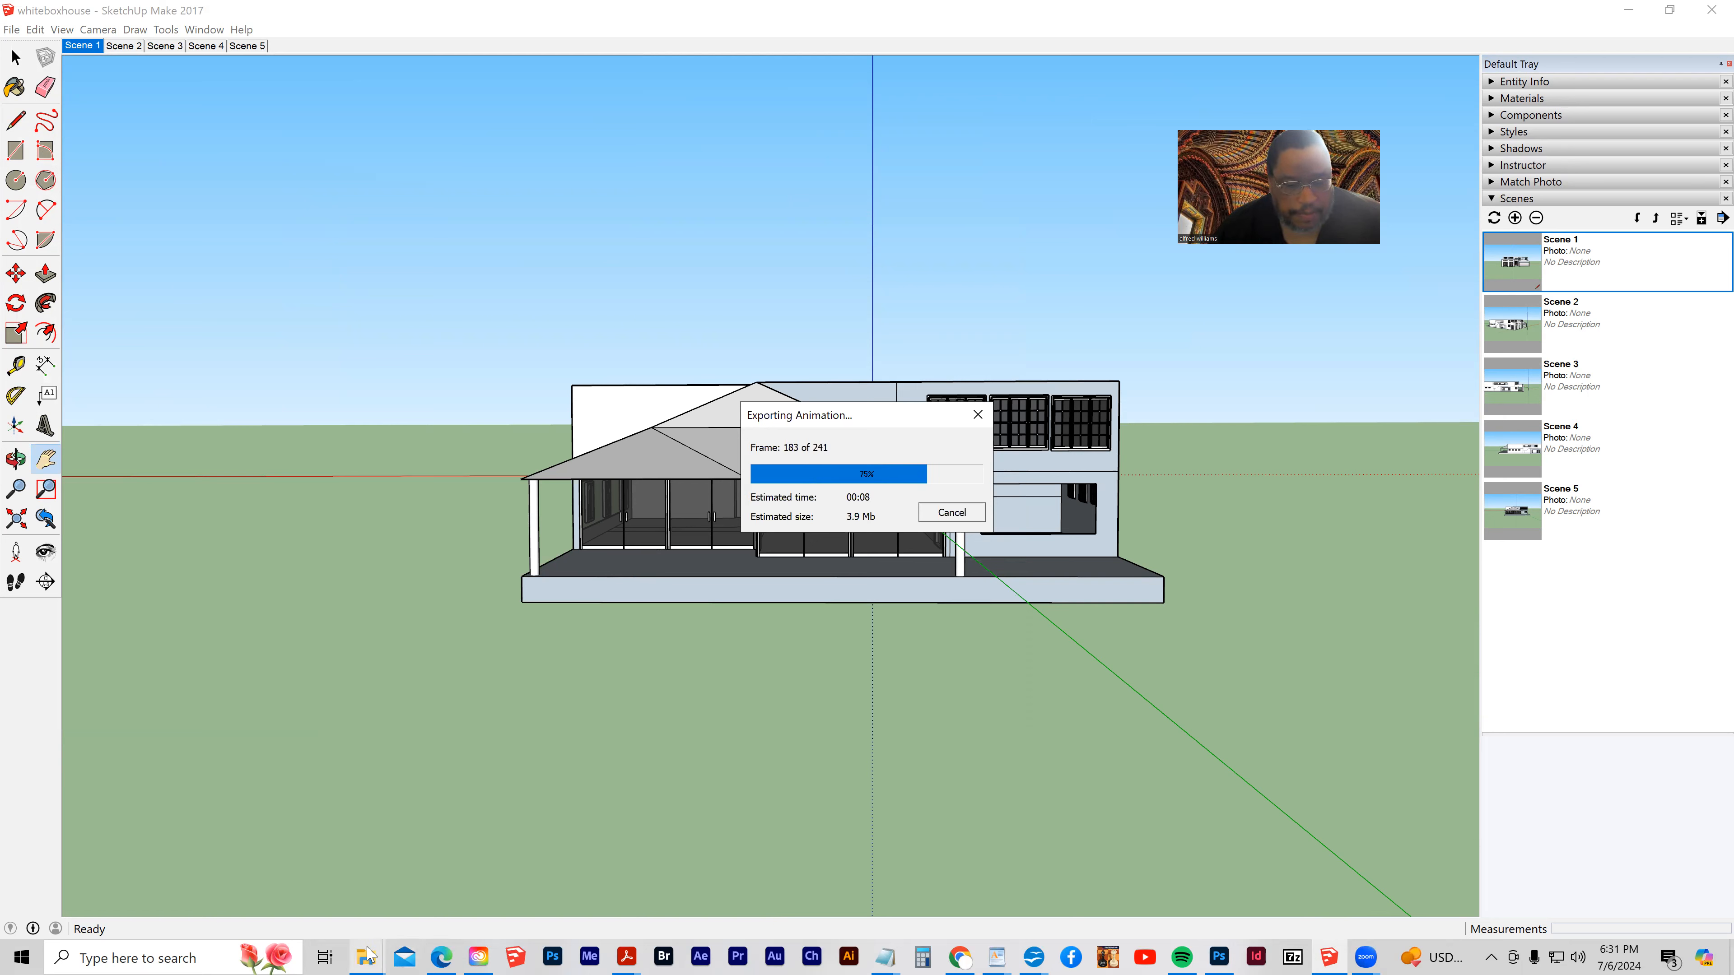
- Switch to File Explorer and open the recently used animation folder in its own window
{"action": "mouse_move", "coordinate": [368, 954]}
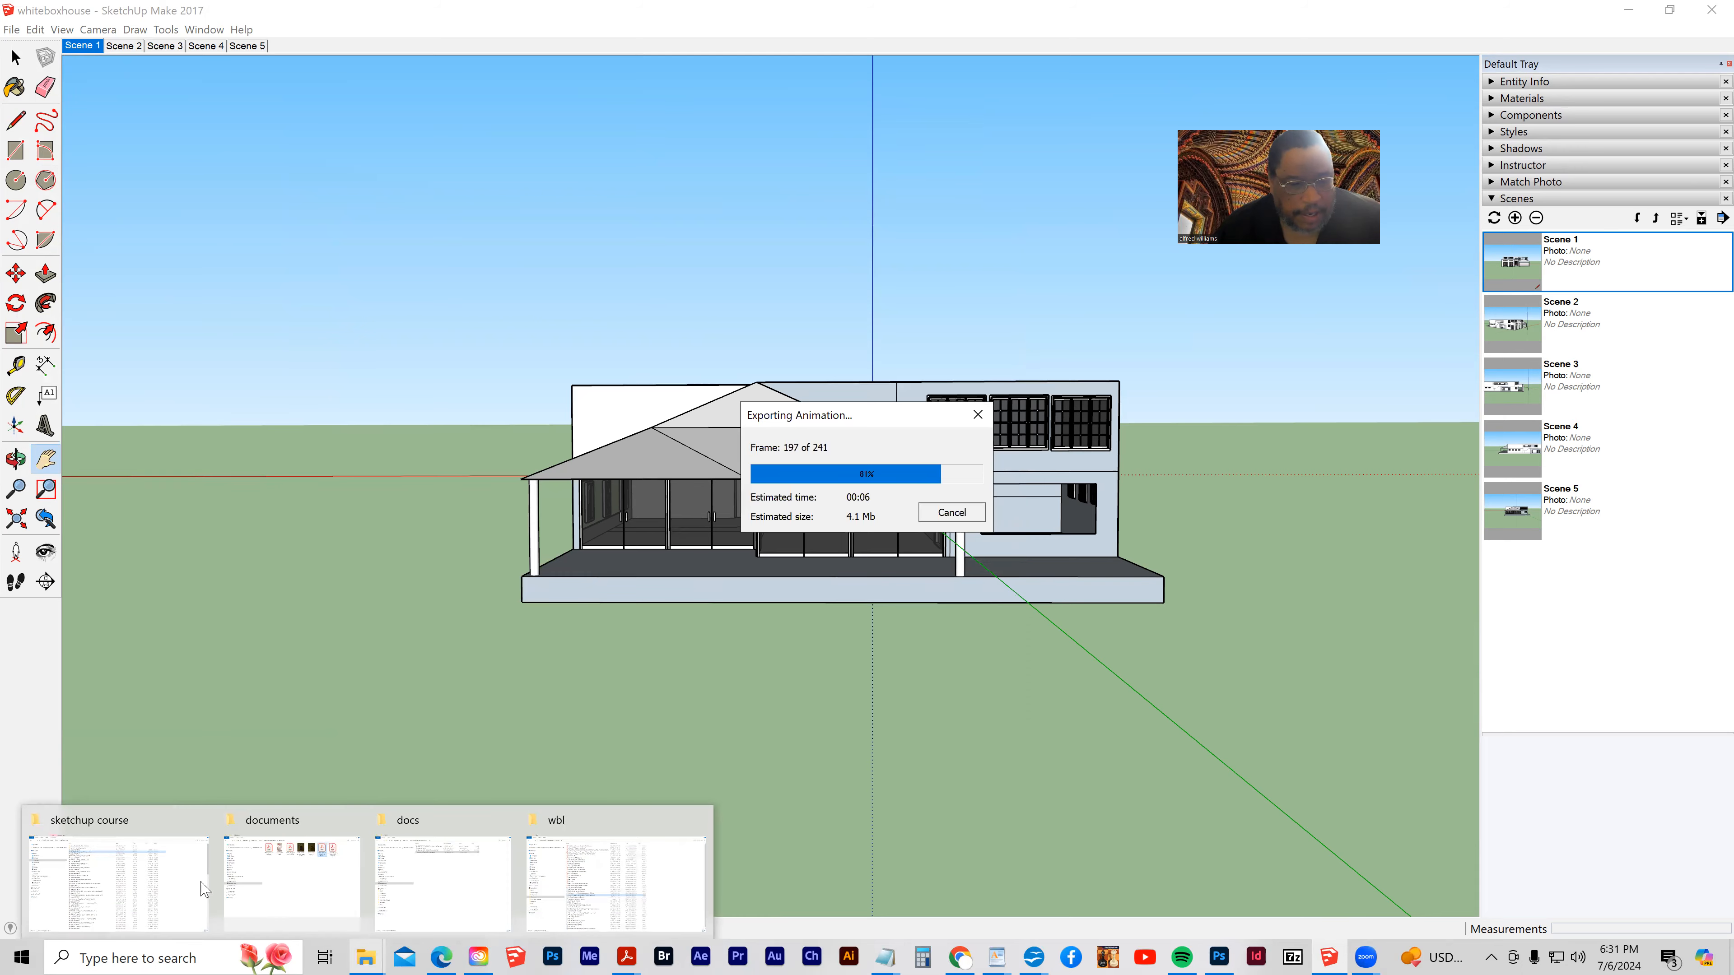
{"action": "left_click", "coordinate": [143, 827]}
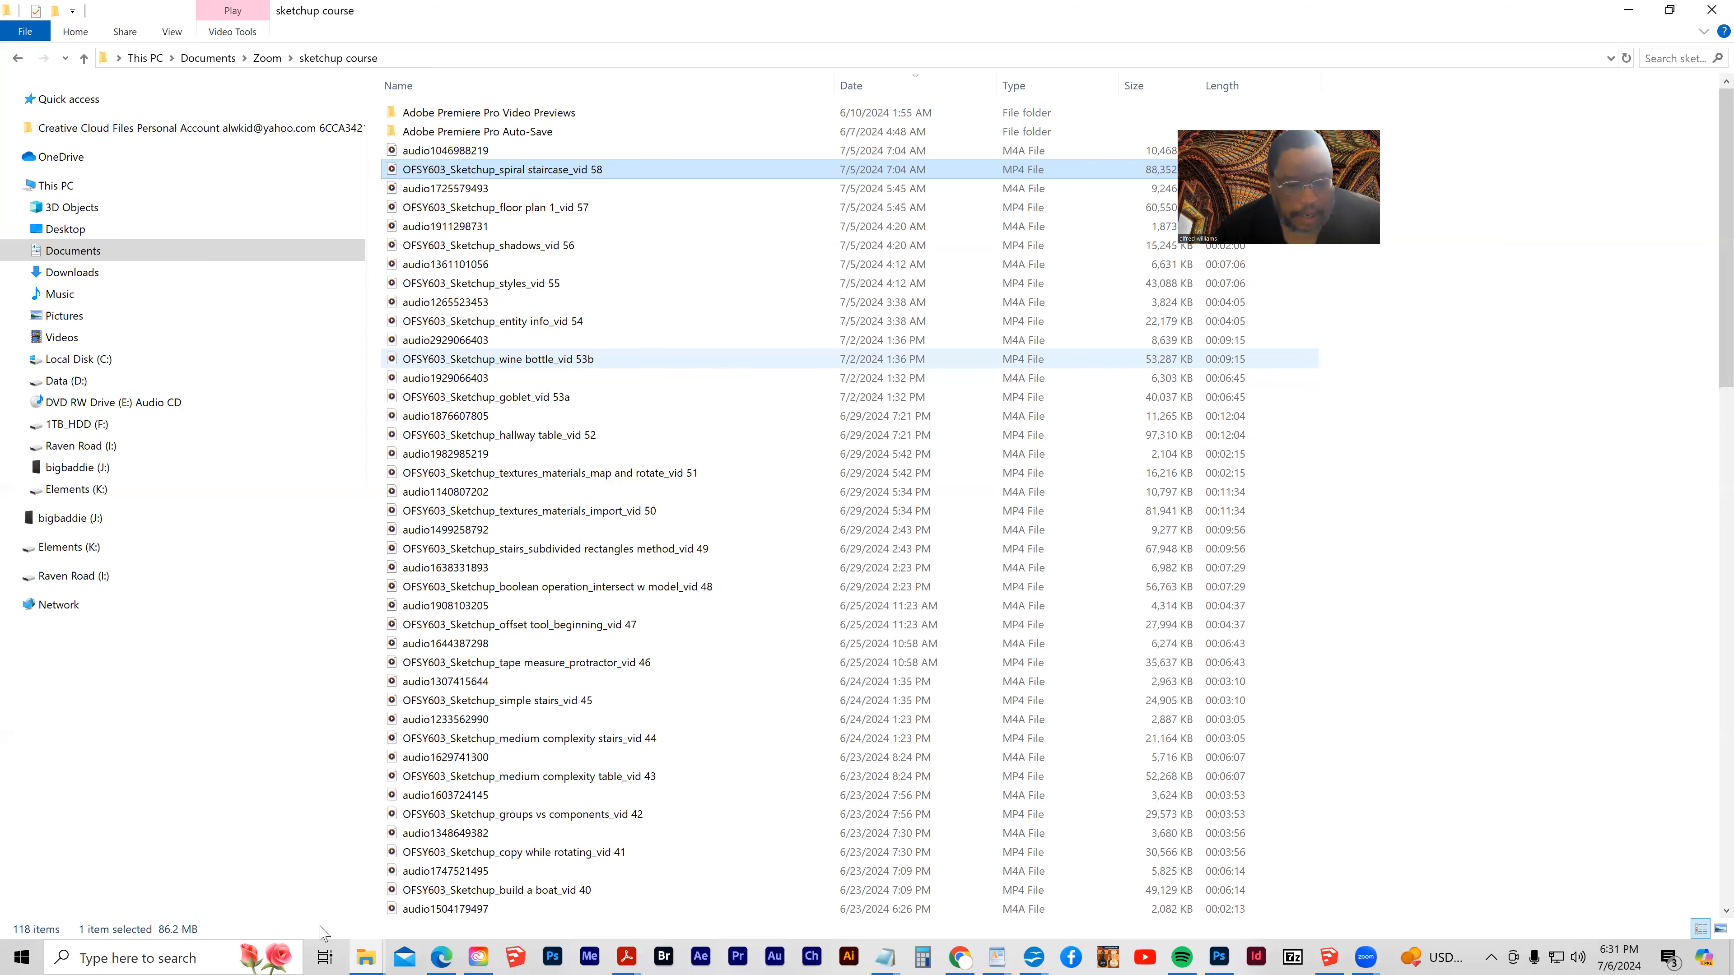
{"action": "right_click", "coordinate": [367, 957]}
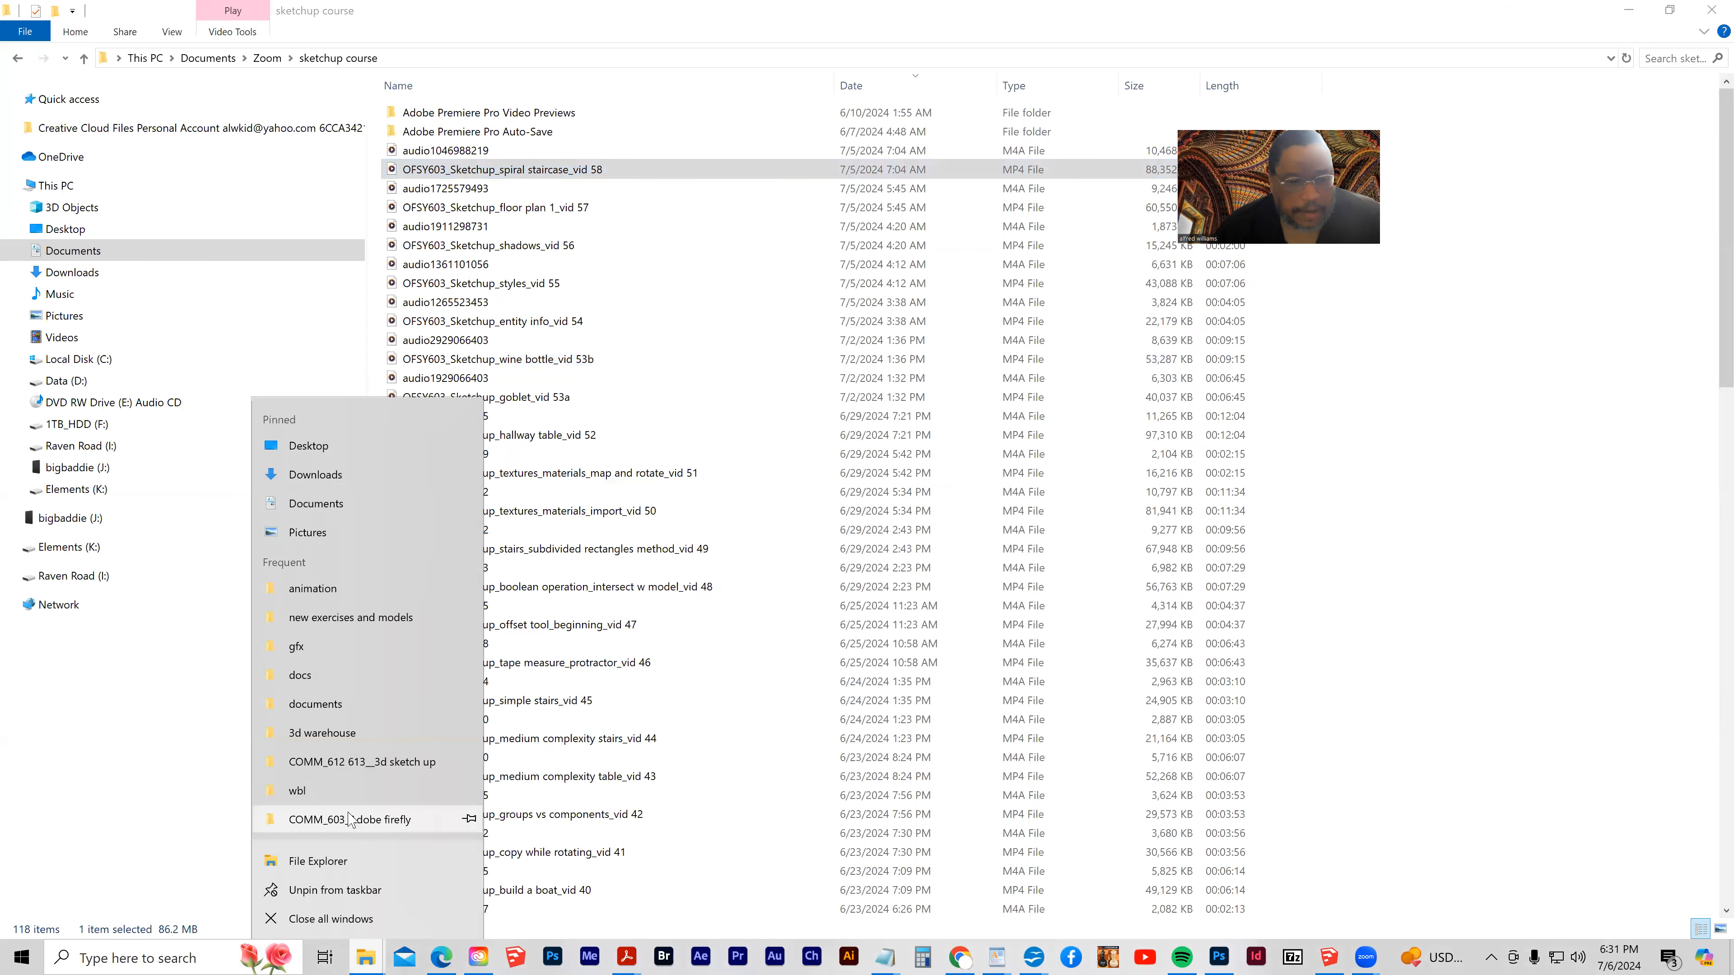
{"action": "left_click", "coordinate": [294, 588]}
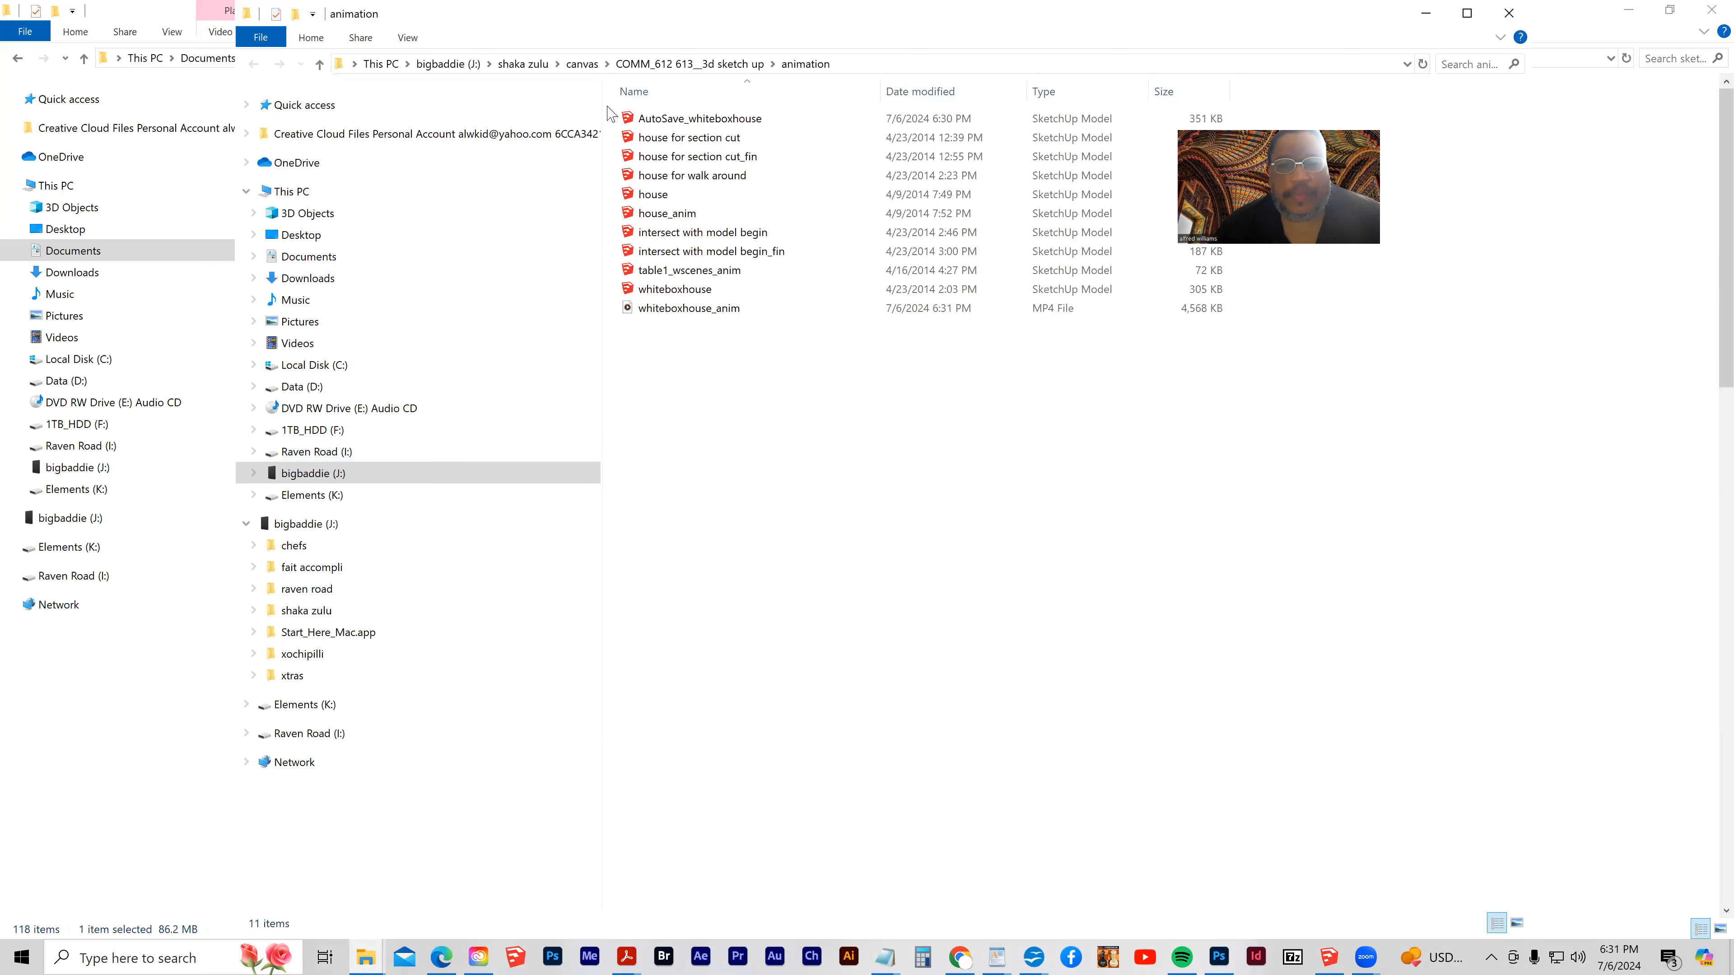
- Move the sketchup course window out of the way and play the exported whiteboxhouse_anim video from the animation folder
{"action": "left_click", "coordinate": [1208, 37]}
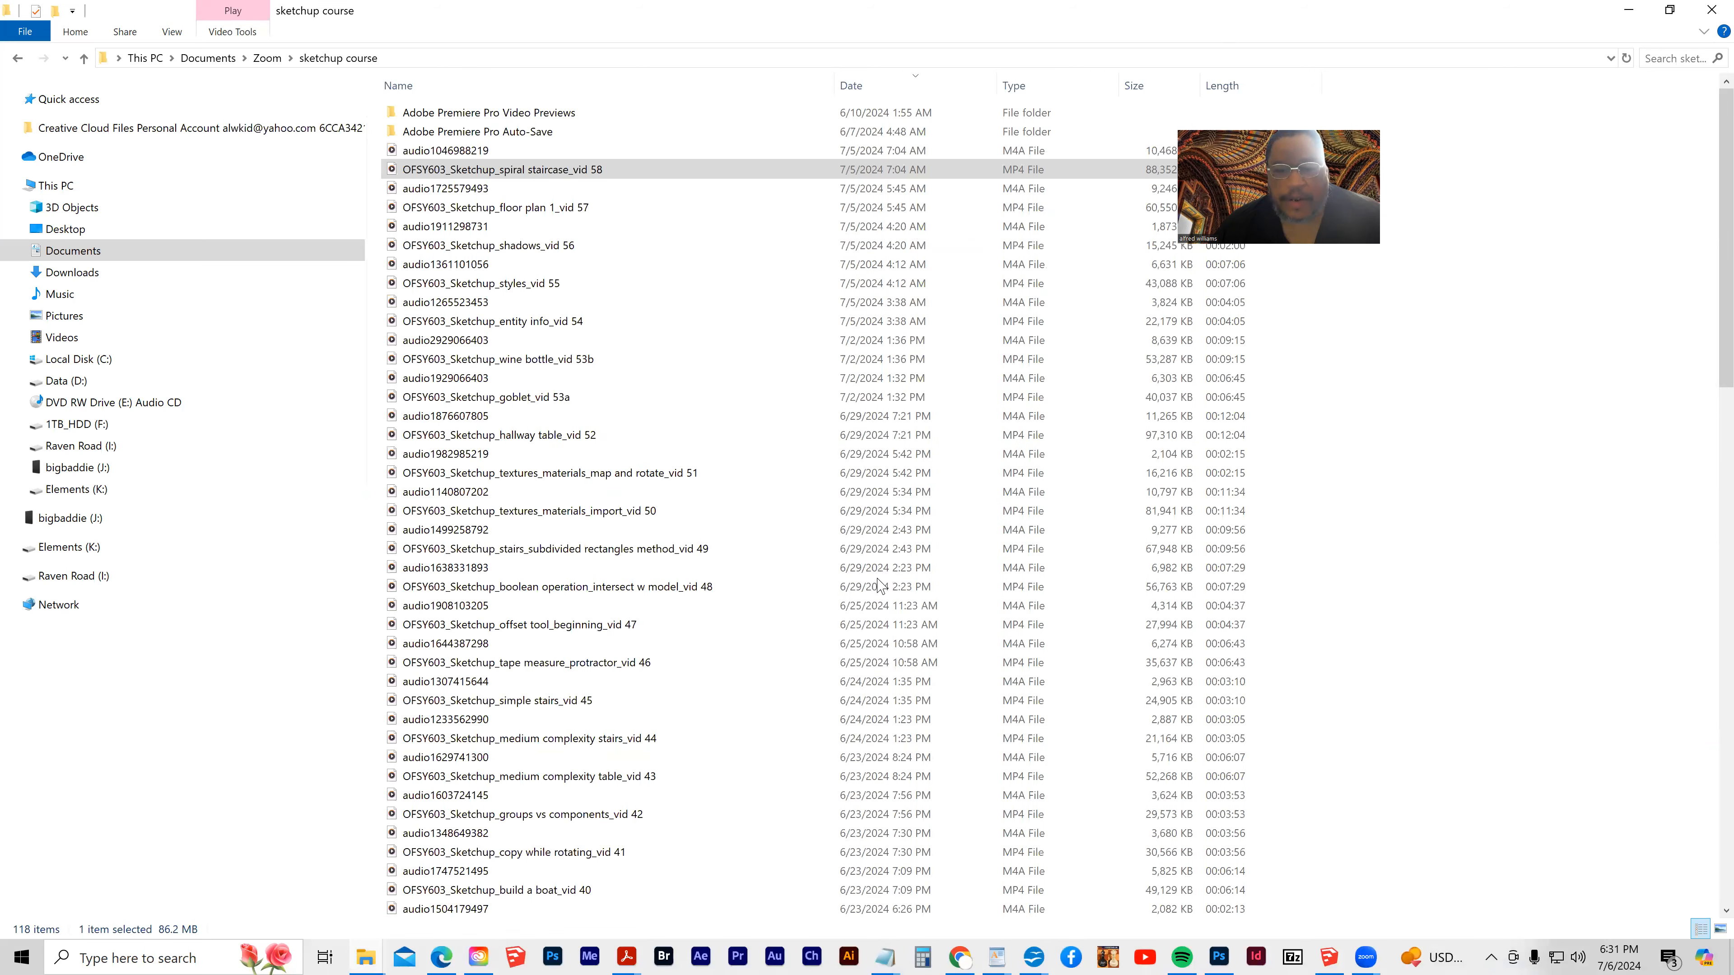
{"action": "key", "text": "super+Down"}
{"action": "left_click", "coordinate": [1371, 420]}
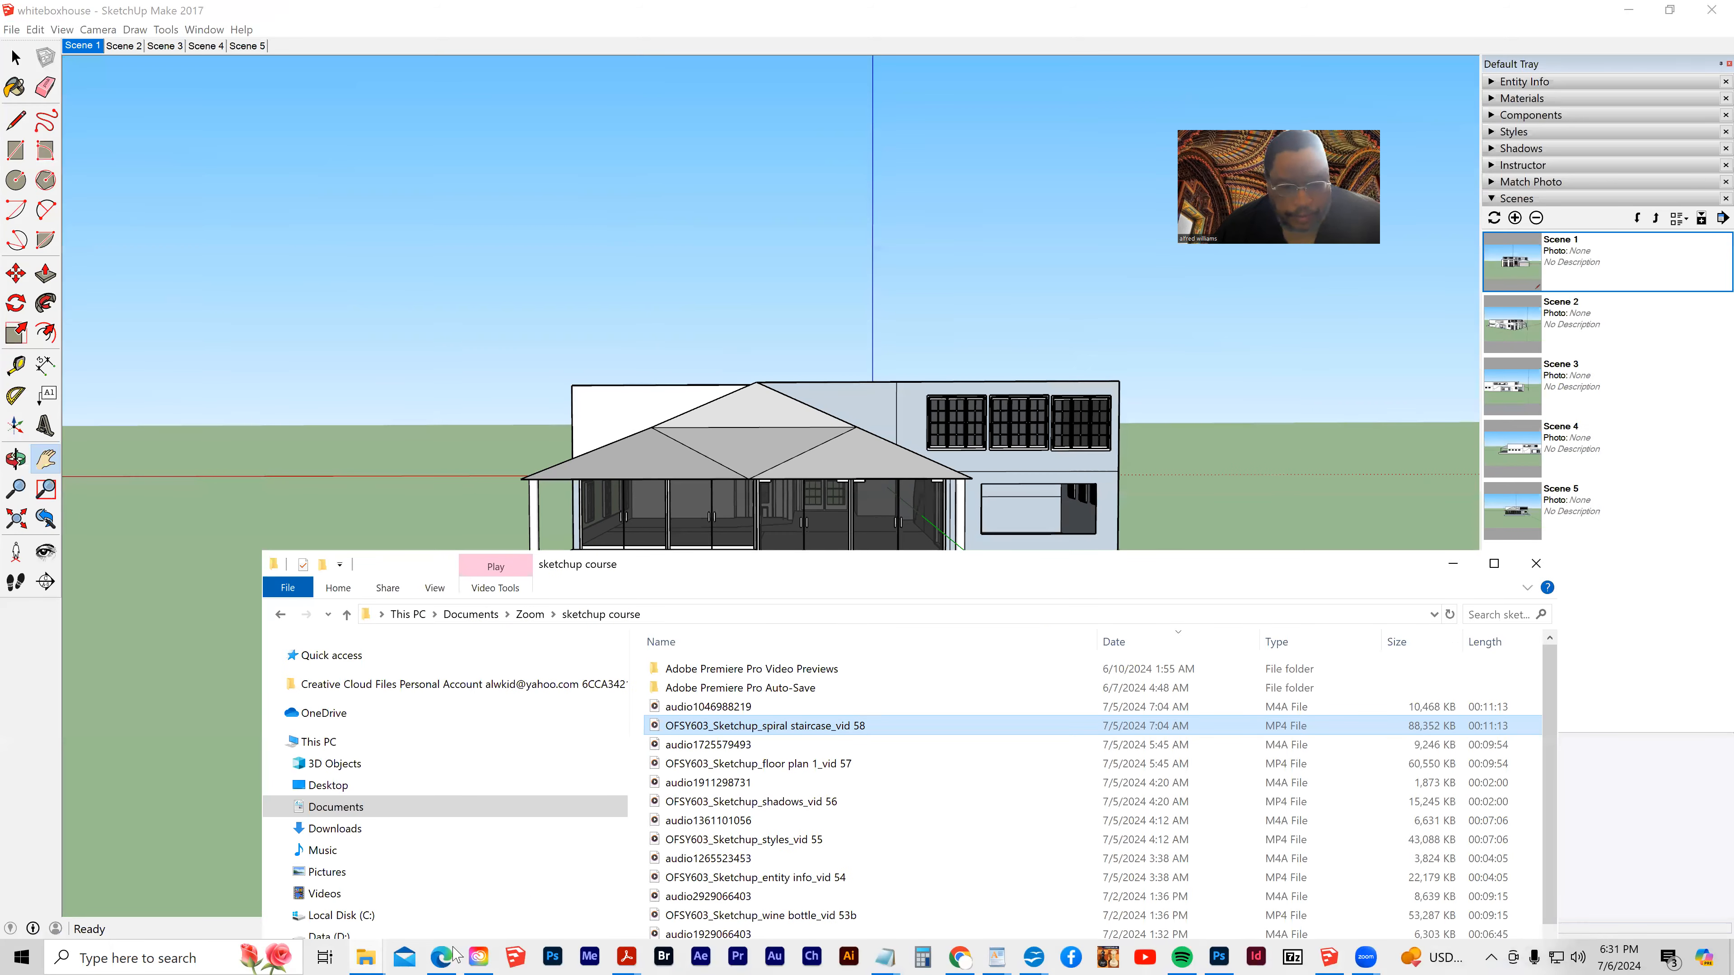
{"action": "left_click", "coordinate": [376, 948]}
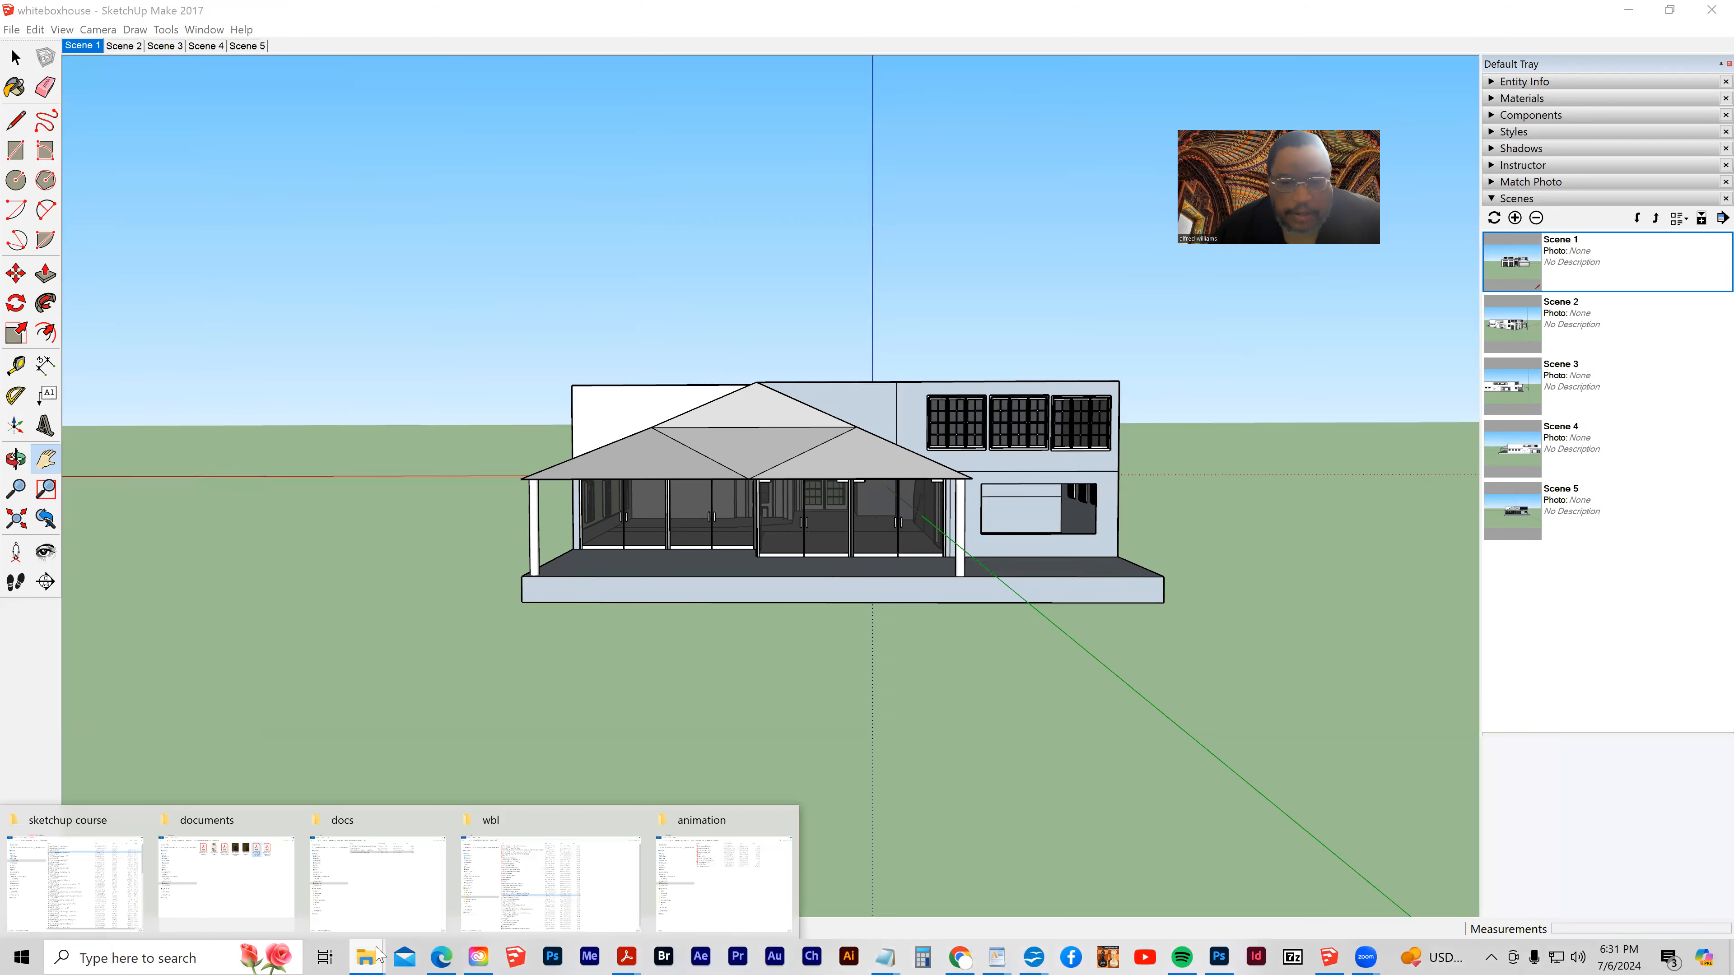
{"action": "left_click", "coordinate": [728, 906]}
{"action": "double_click", "coordinate": [727, 429]}
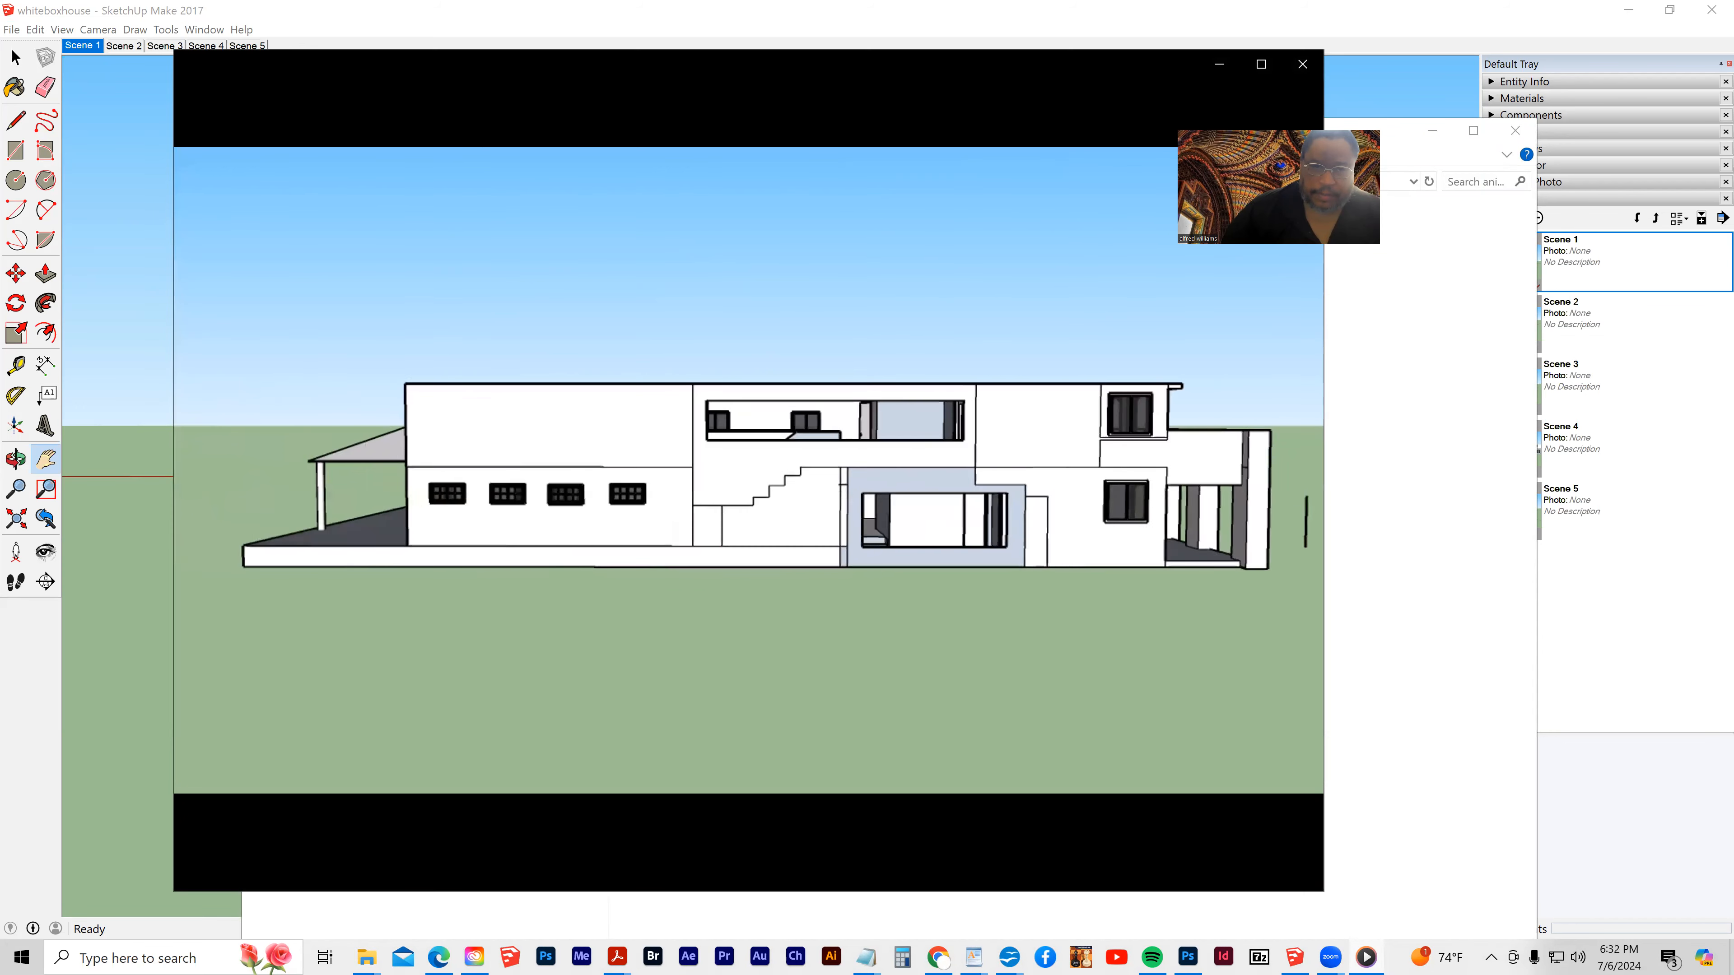
- Close the video player and minimize the animation folder window to return to the SketchUp model
{"action": "mouse_move", "coordinate": [731, 708]}
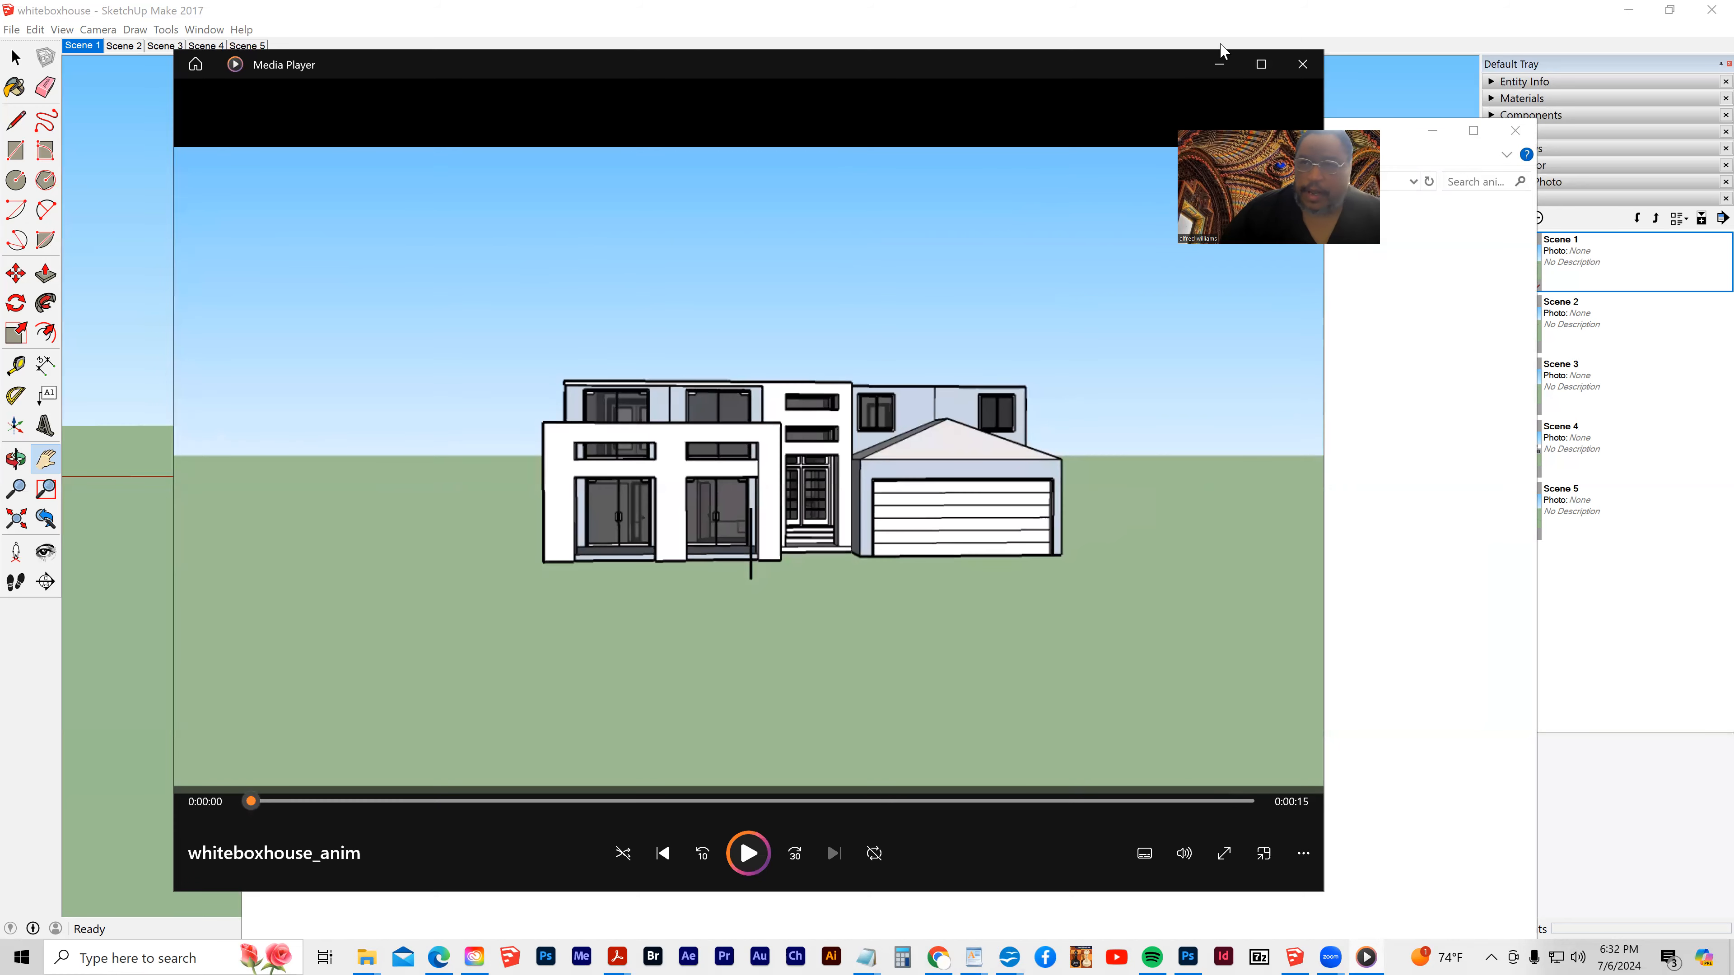
{"action": "left_click", "coordinate": [1303, 68]}
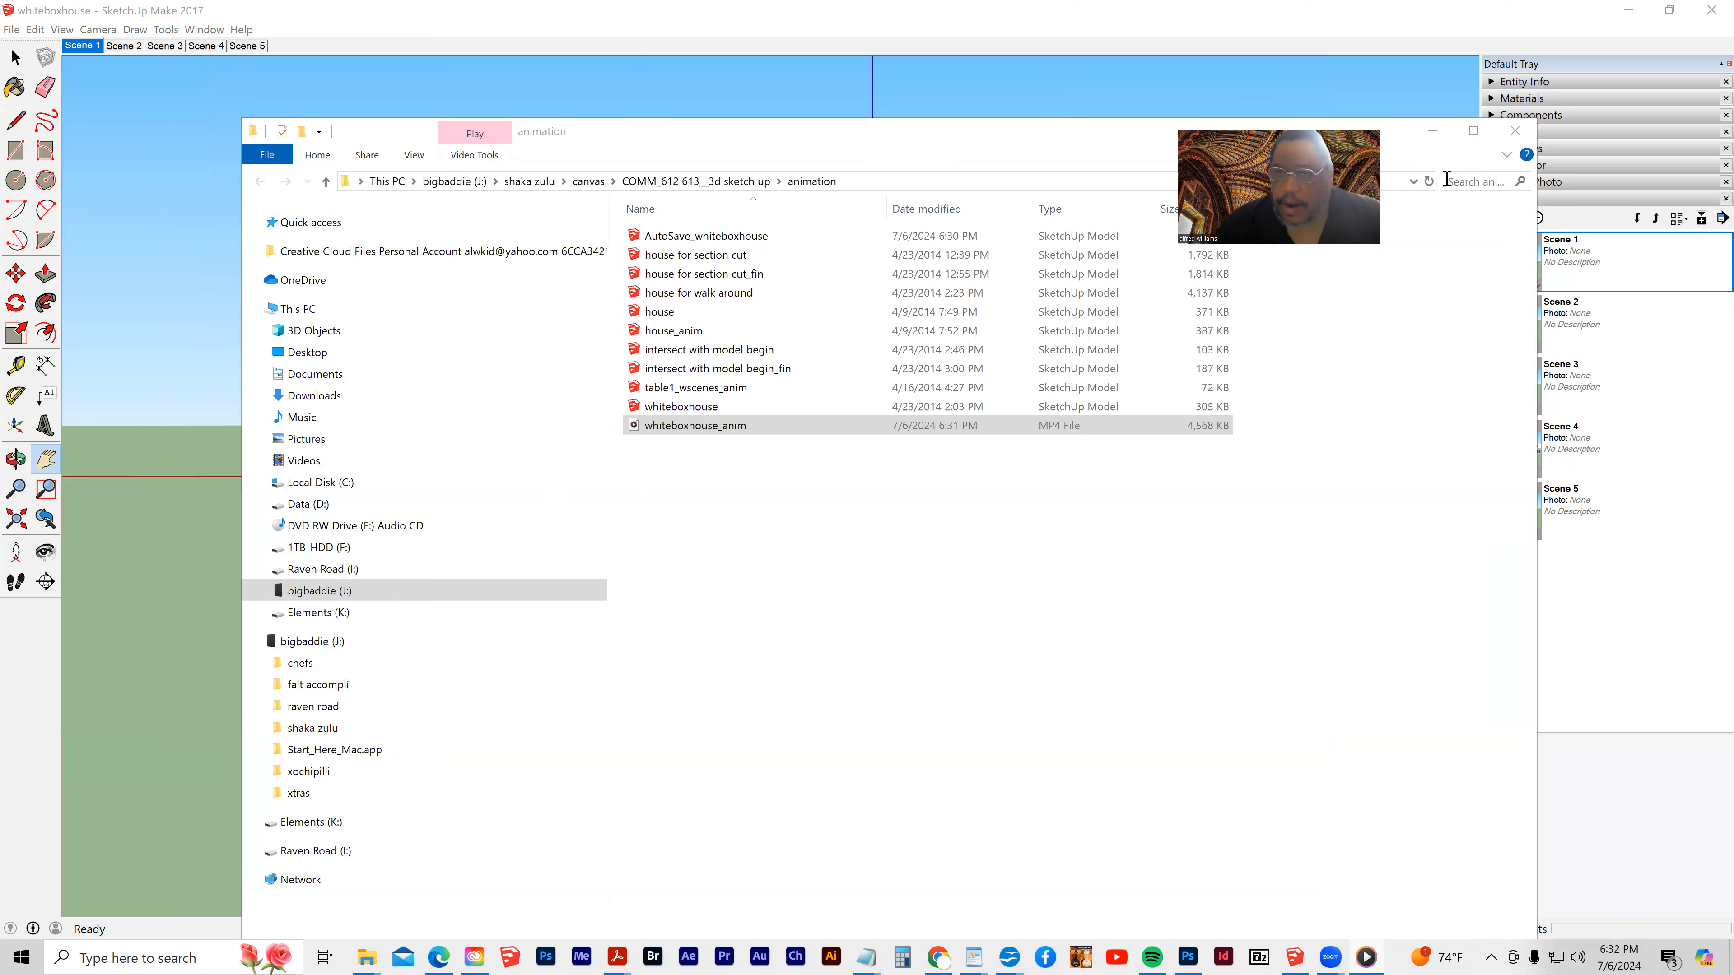
{"action": "left_click", "coordinate": [1429, 132]}
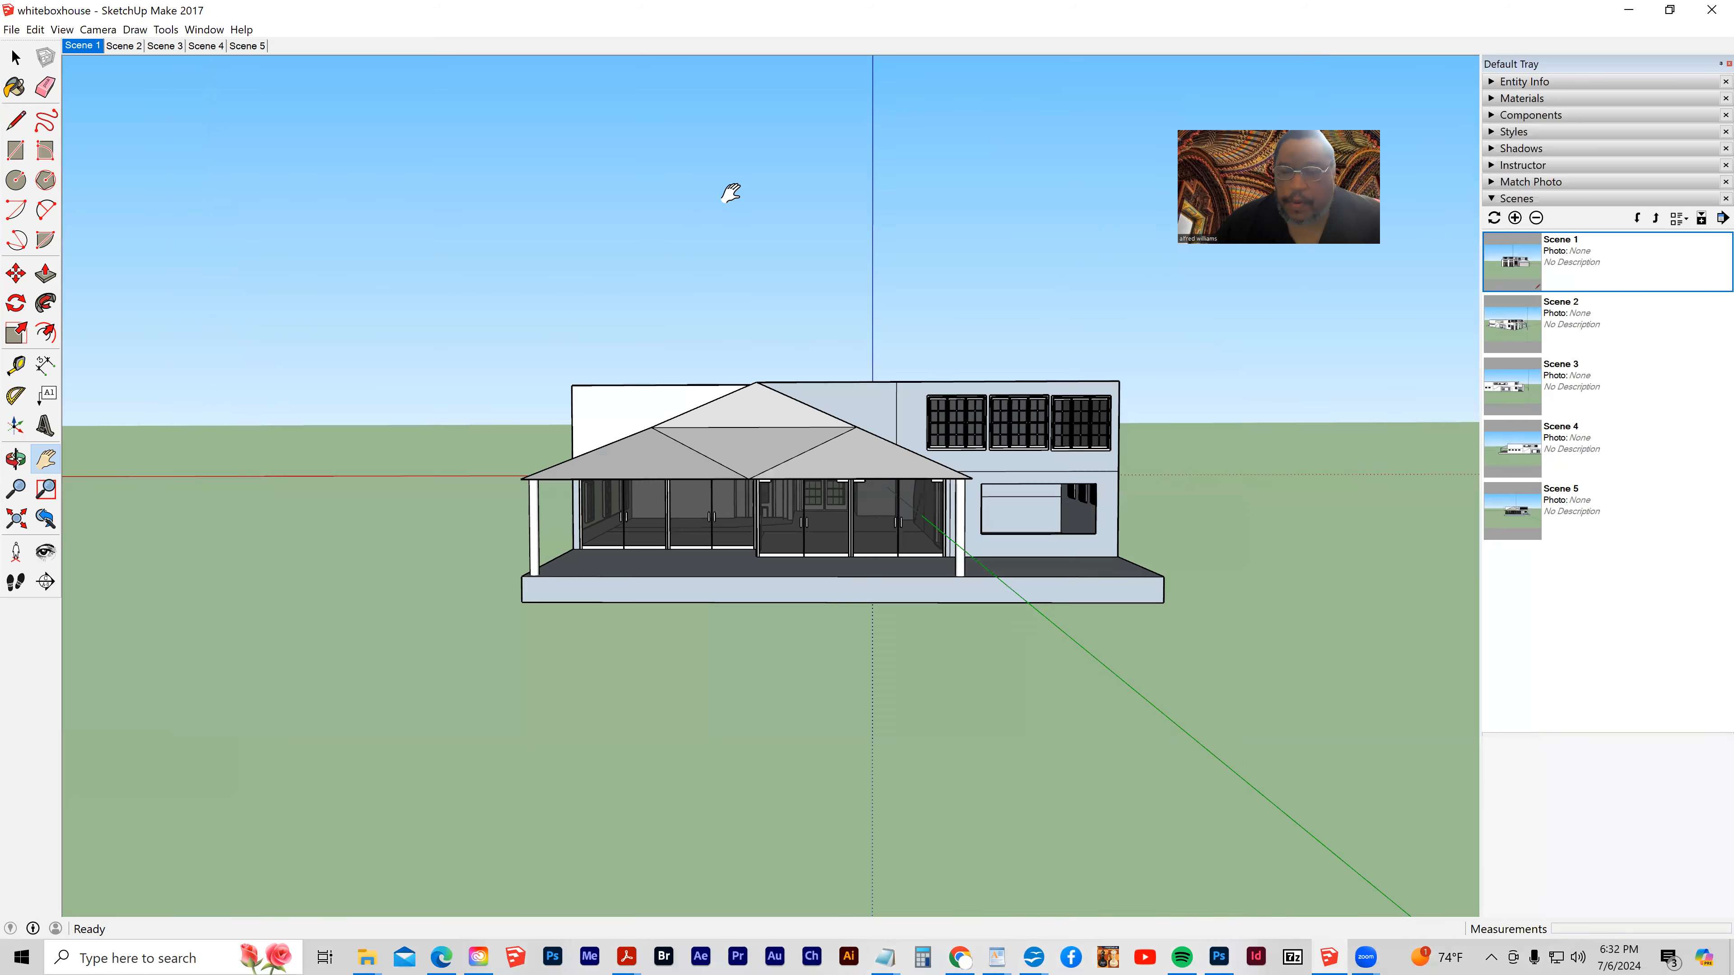
{"action": "left_click_drag", "start_coordinate": [1296, 122], "coordinate": [1281, 281]}
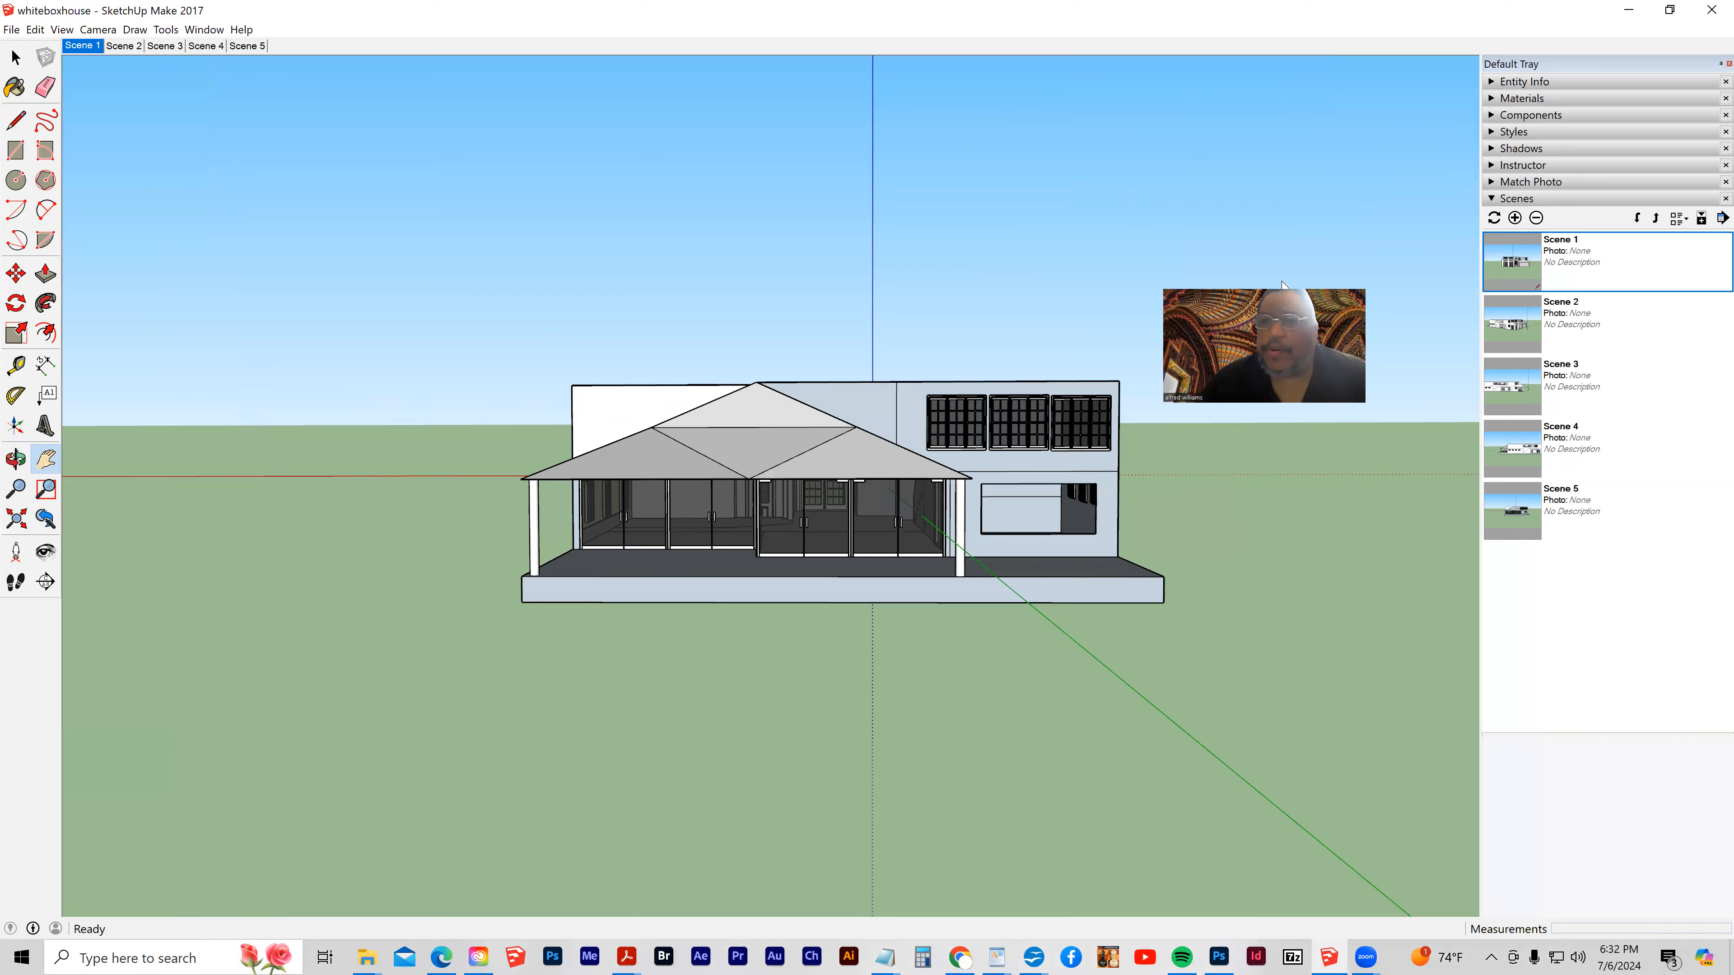